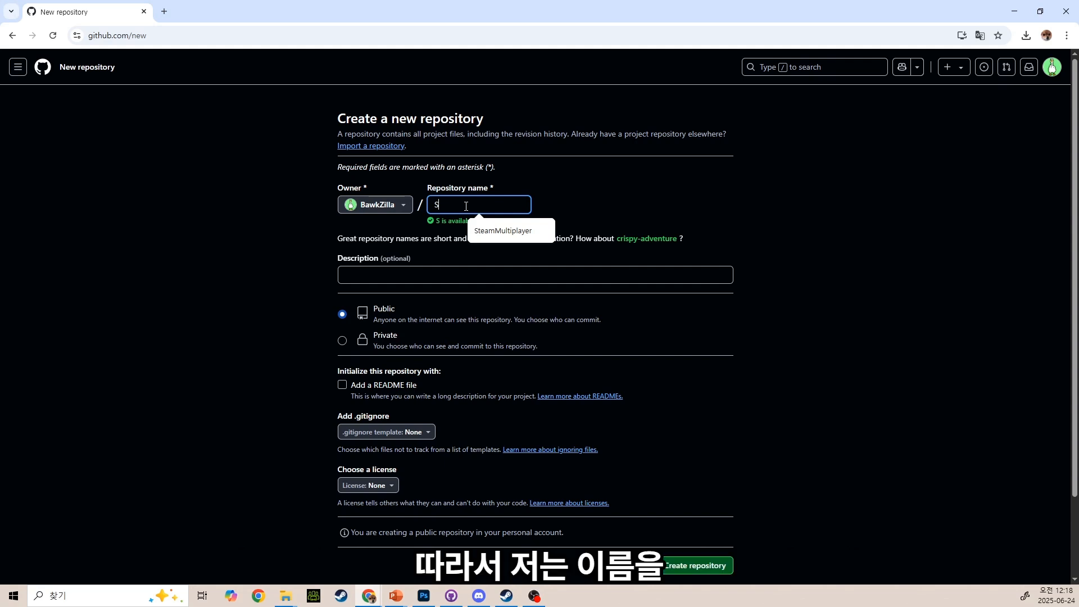
Name the new repository StyrofoamBlade
text(try)
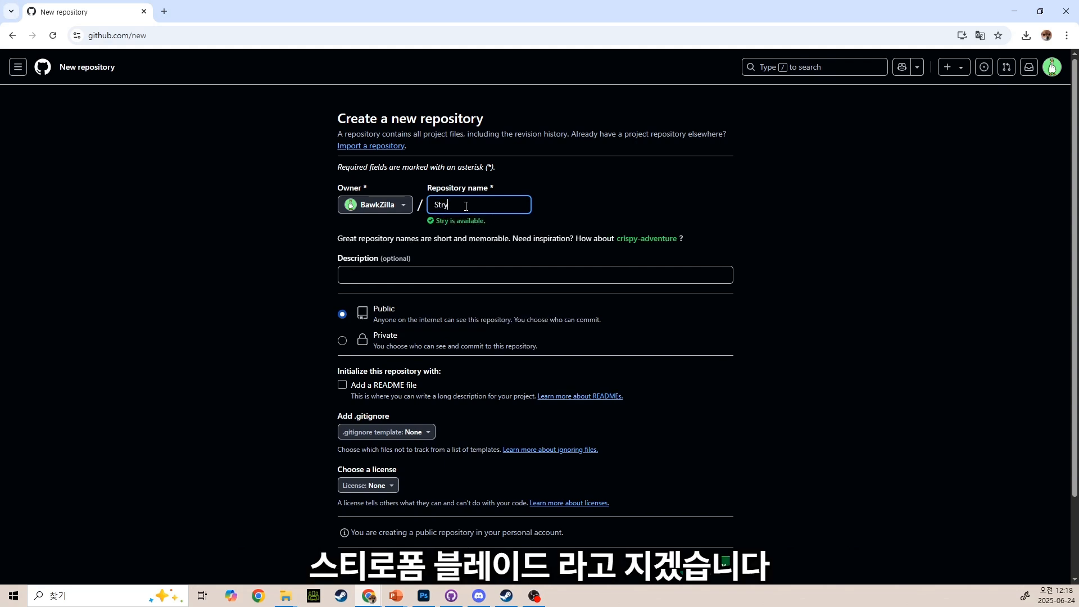
text(rofoamBlade)
click(446, 205)
key(BackSpace)
key(BackSpace)
text(y)
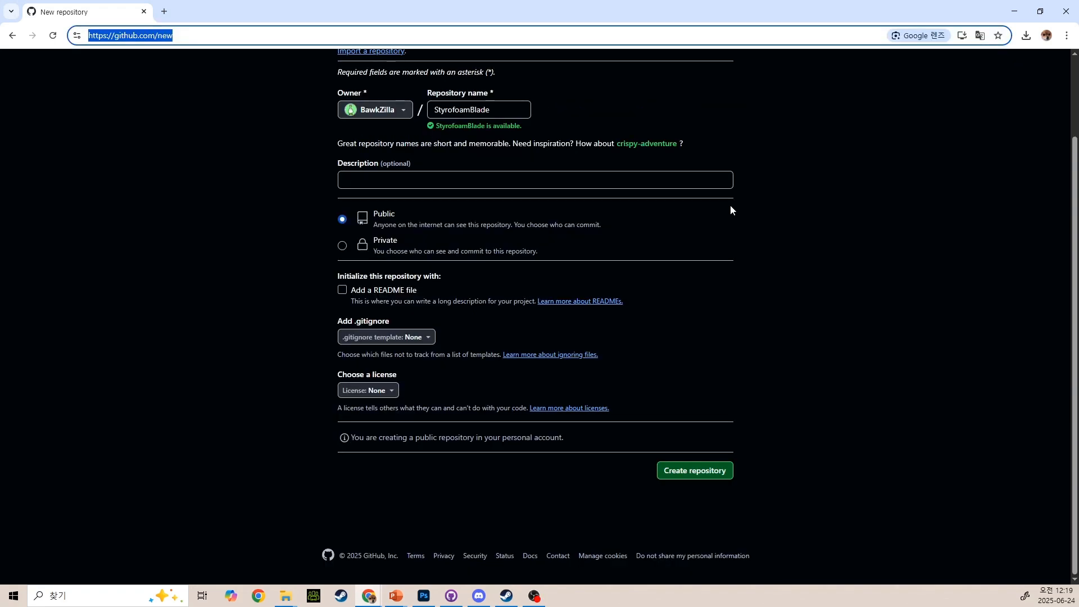
click(785, 208)
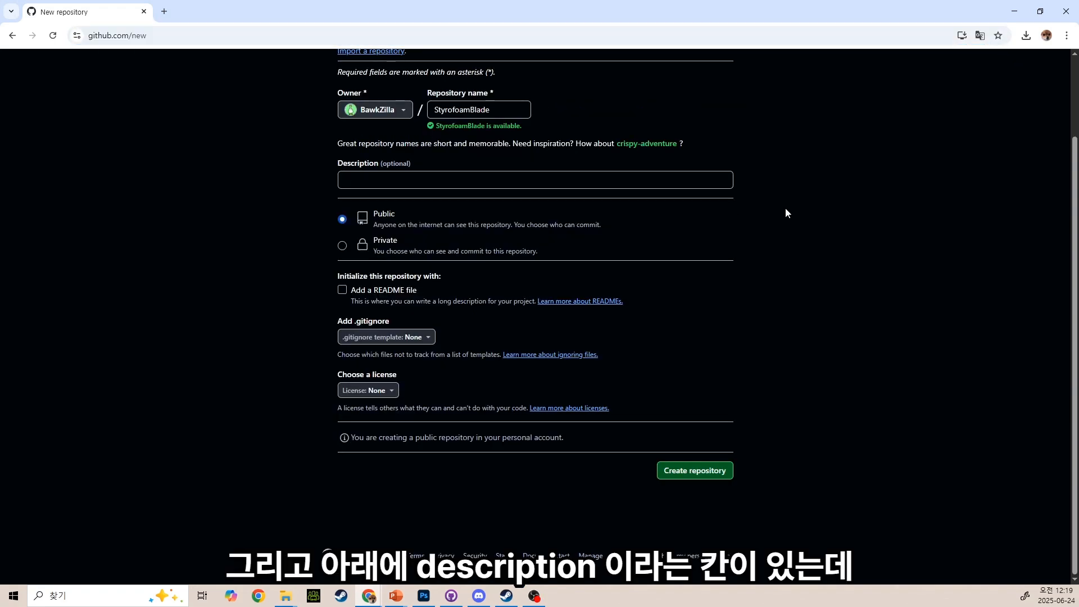
Set the new repository's visibility to Private, leaving the optional description empty
click(681, 180)
click(333, 165)
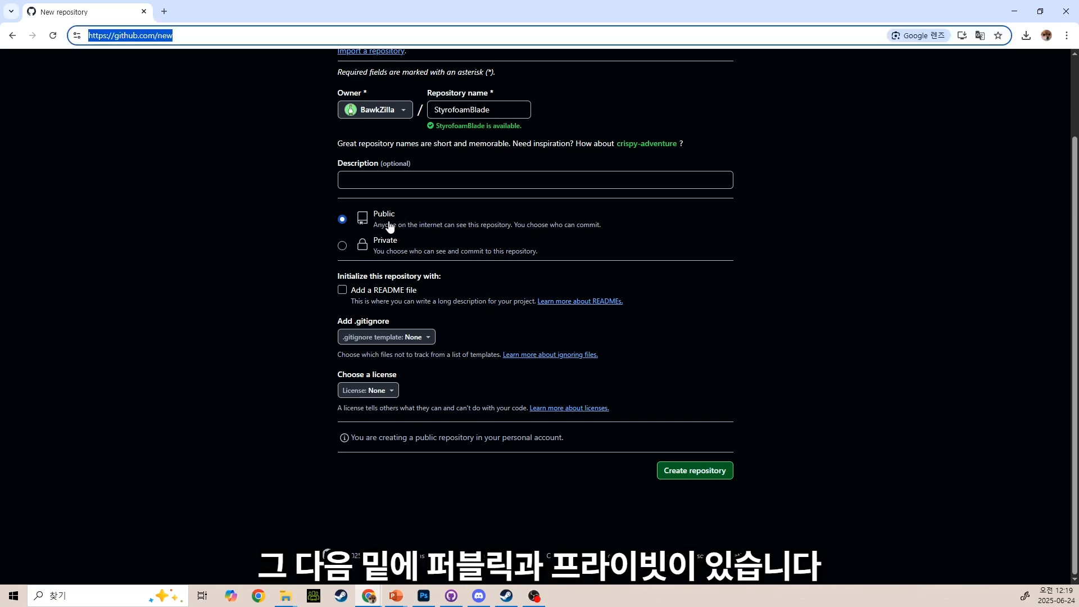
click(304, 221)
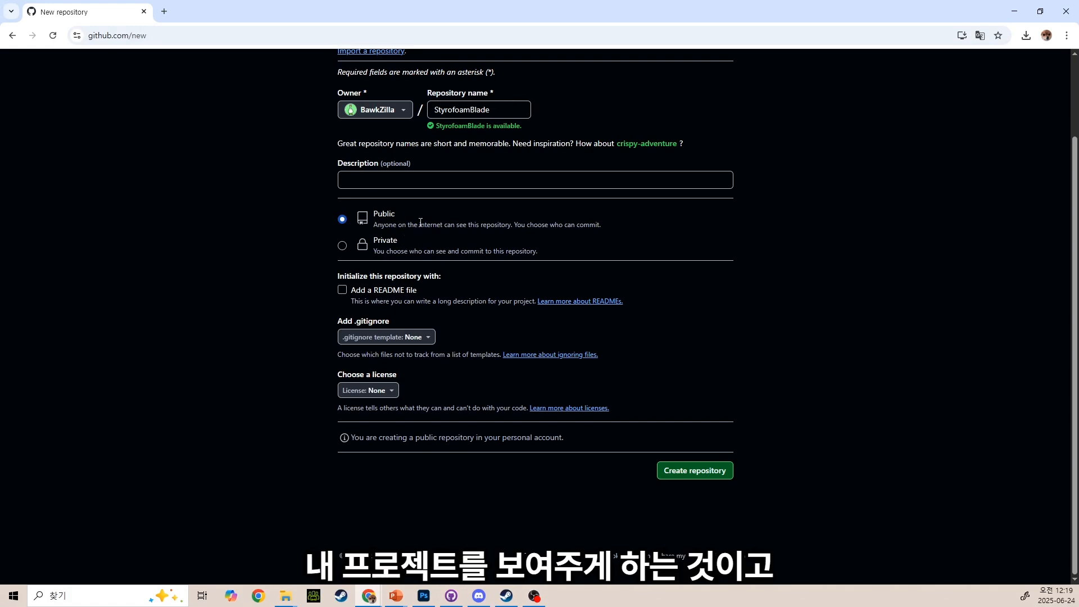
click(342, 245)
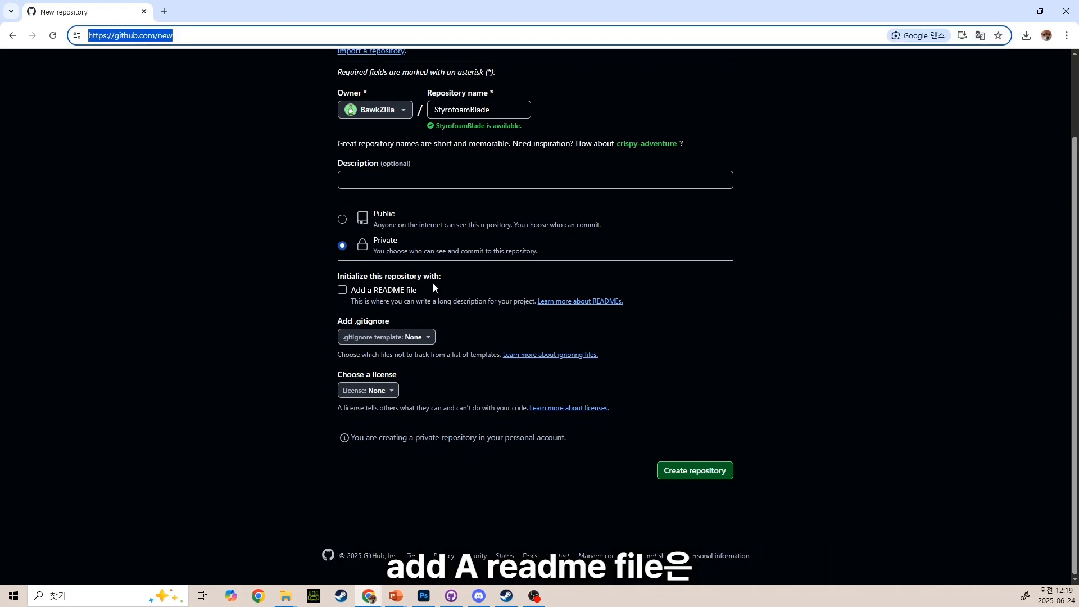
click(486, 280)
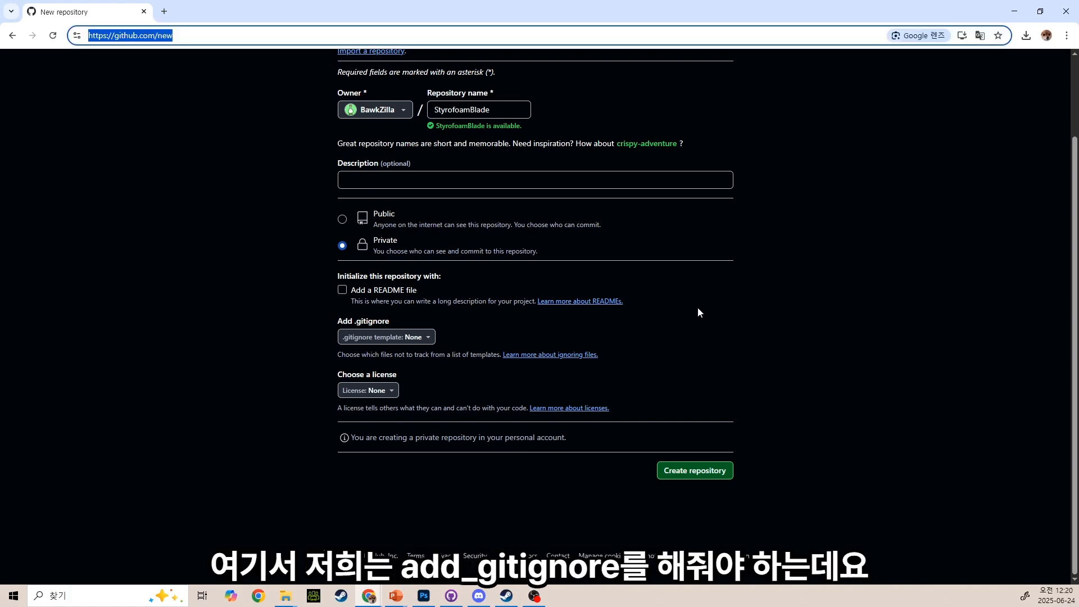
click(698, 313)
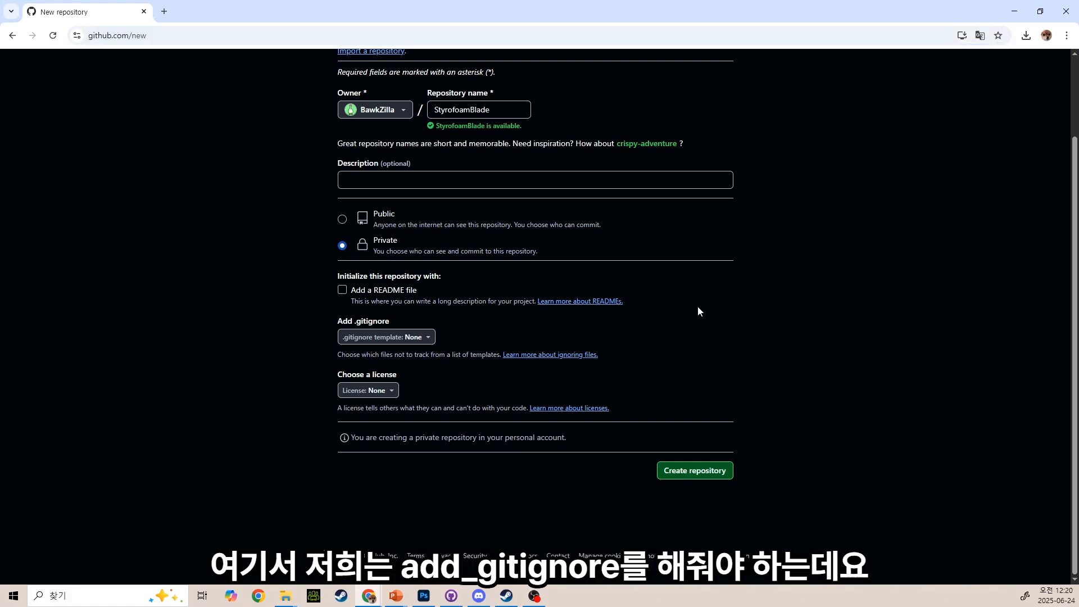
Choose the Unity .gitignore template and create the StyrofoamBlade repository
click(390, 340)
text(unity)
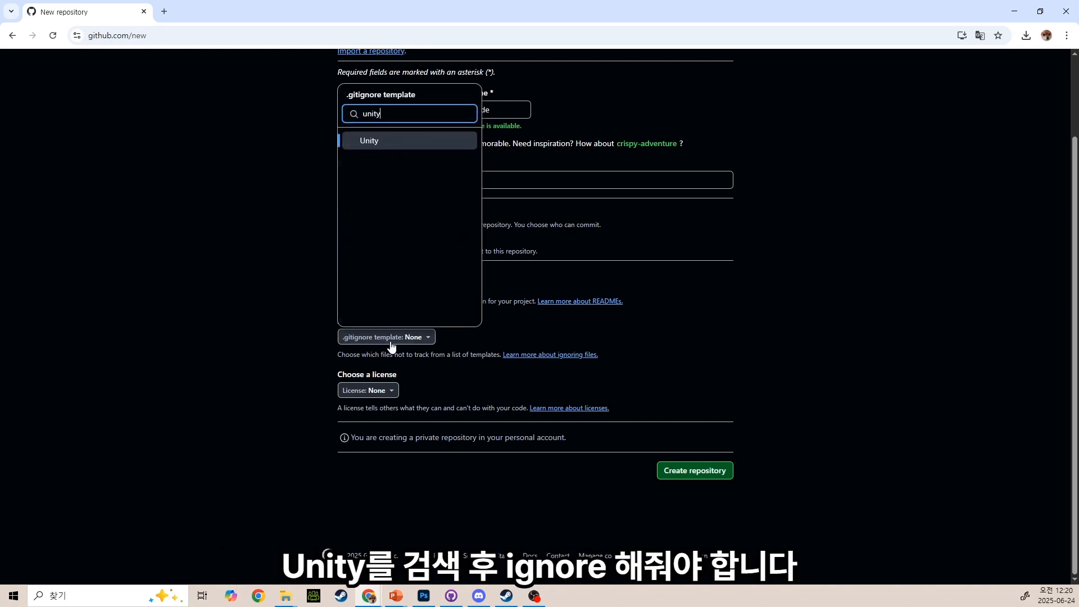
click(380, 141)
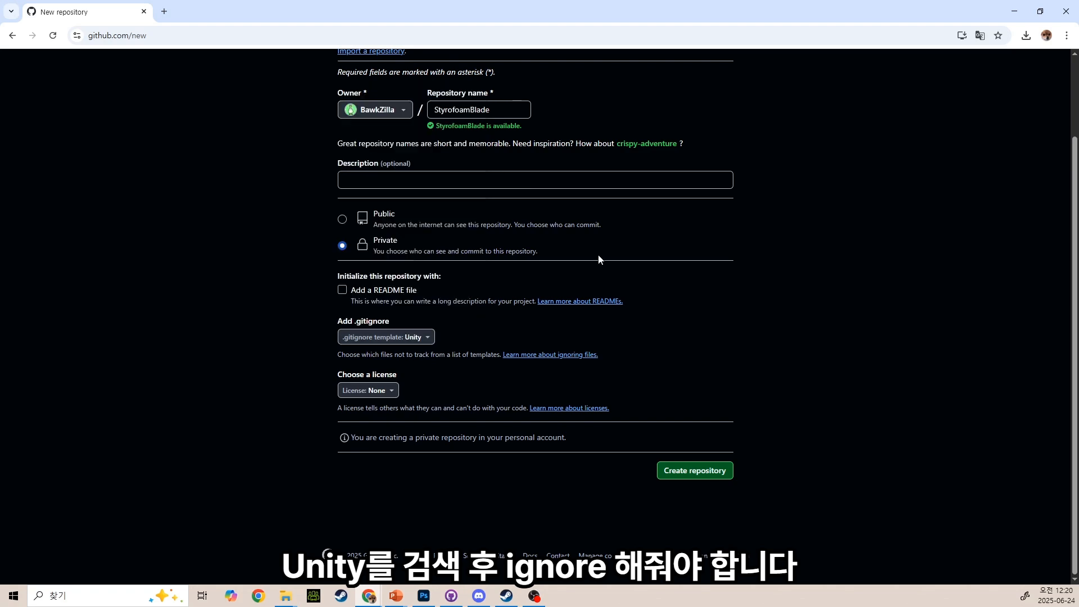
click(629, 35)
click(885, 307)
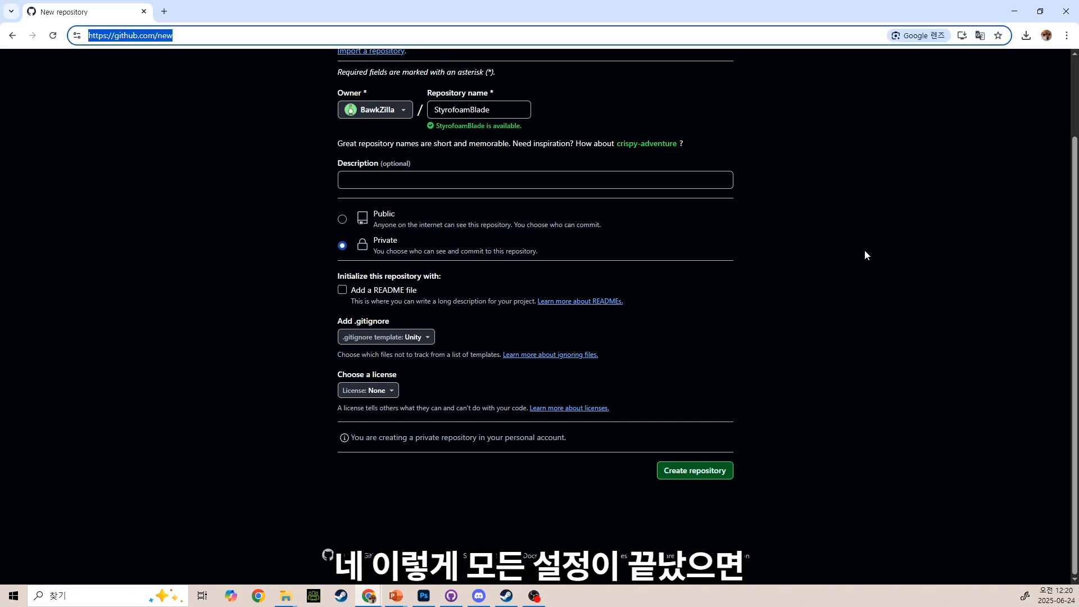
click(863, 272)
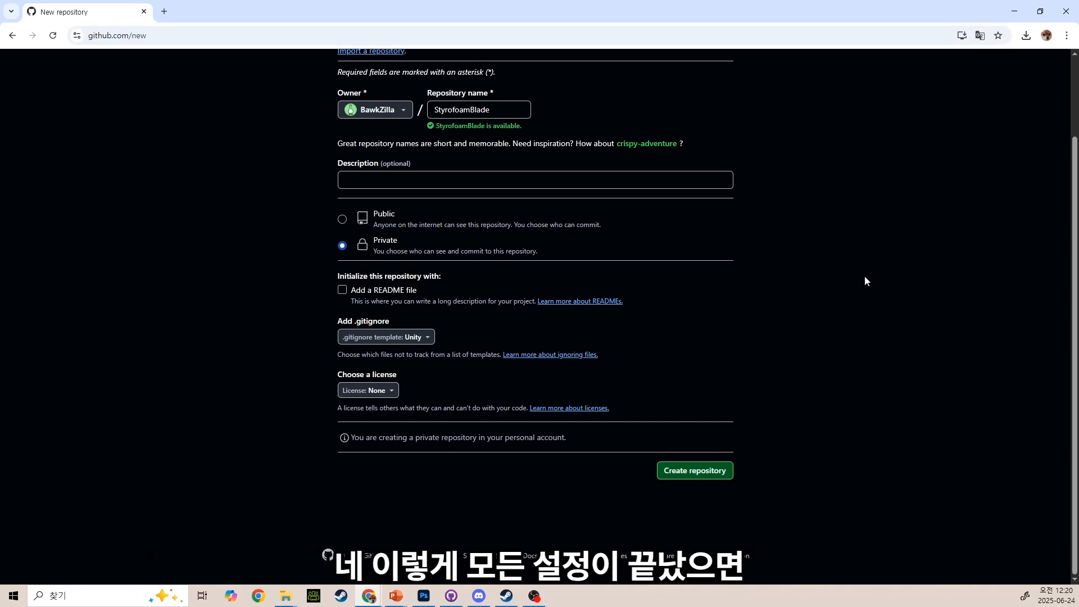
click(708, 472)
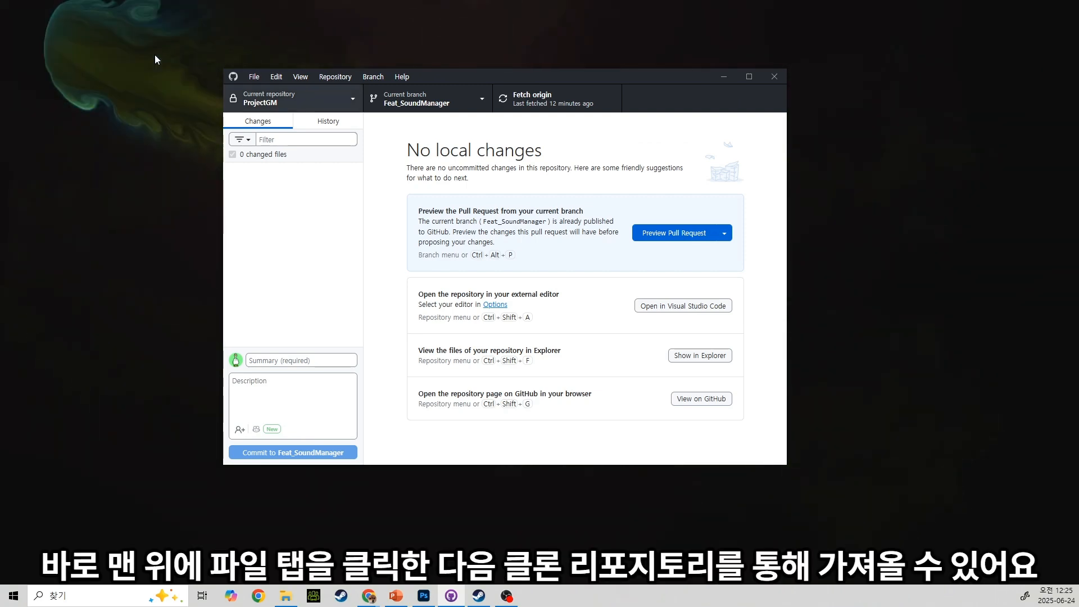
Clone the StyrofoamBlade repository from GitHub.com to the Windows desktop with GitHub Desktop
click(255, 77)
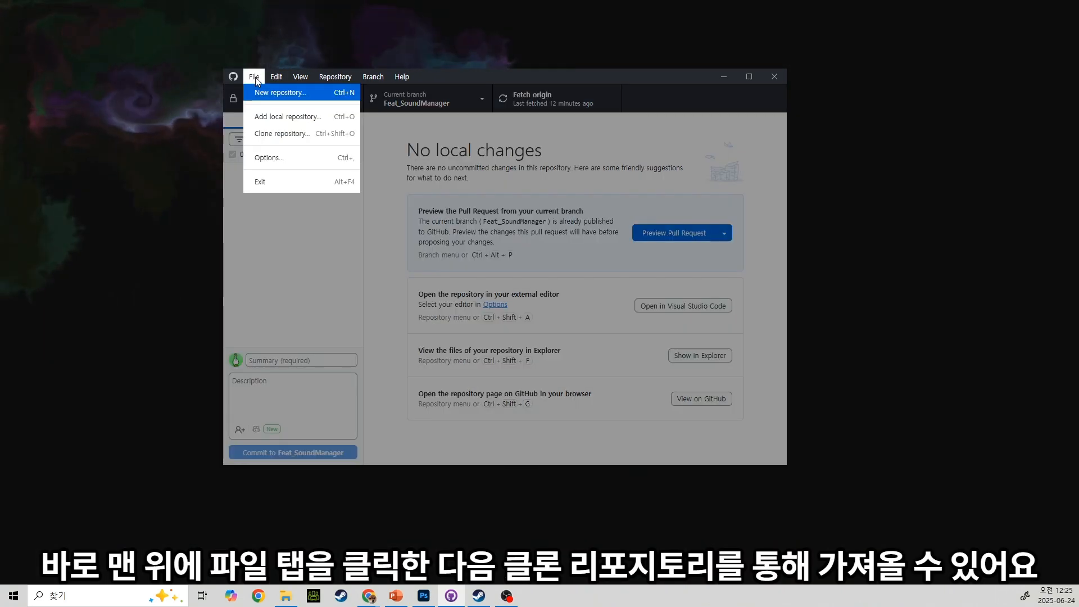
click(275, 137)
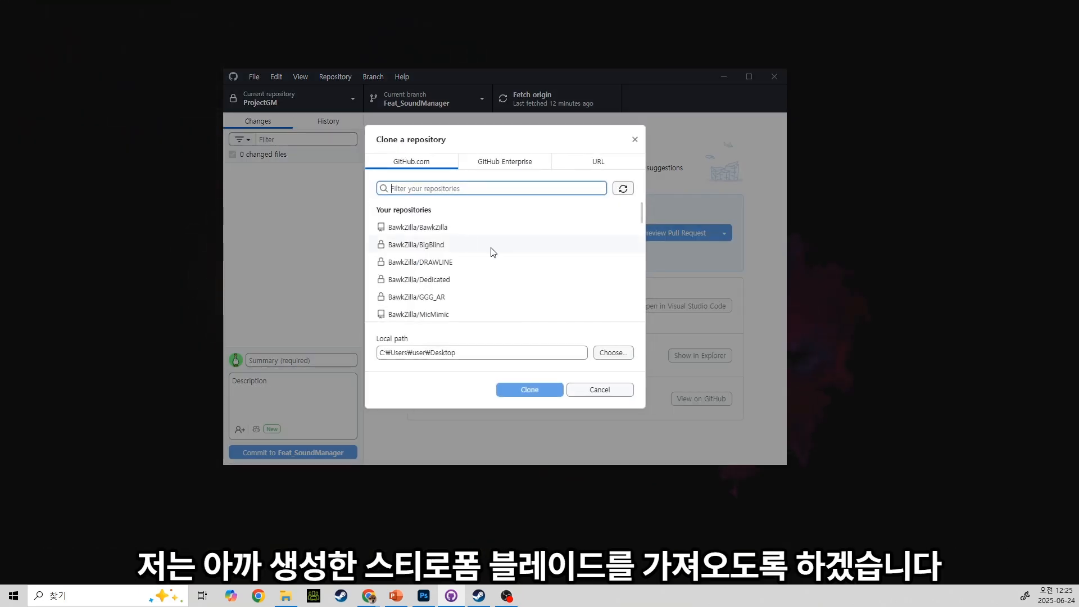
scroll(493, 252, down, 5)
scroll(492, 253, up, 3)
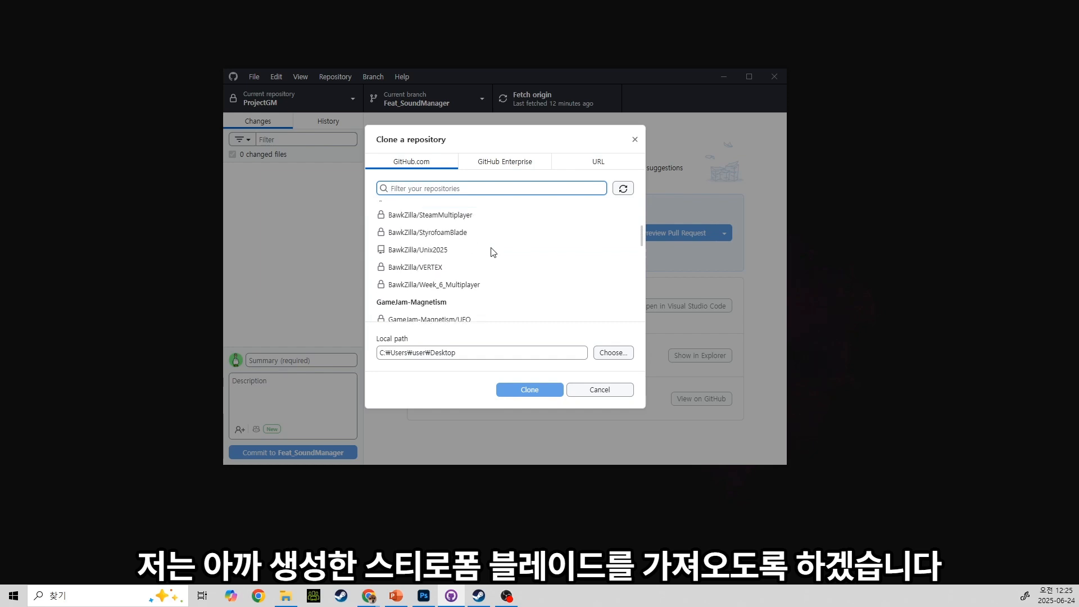
click(453, 291)
click(534, 387)
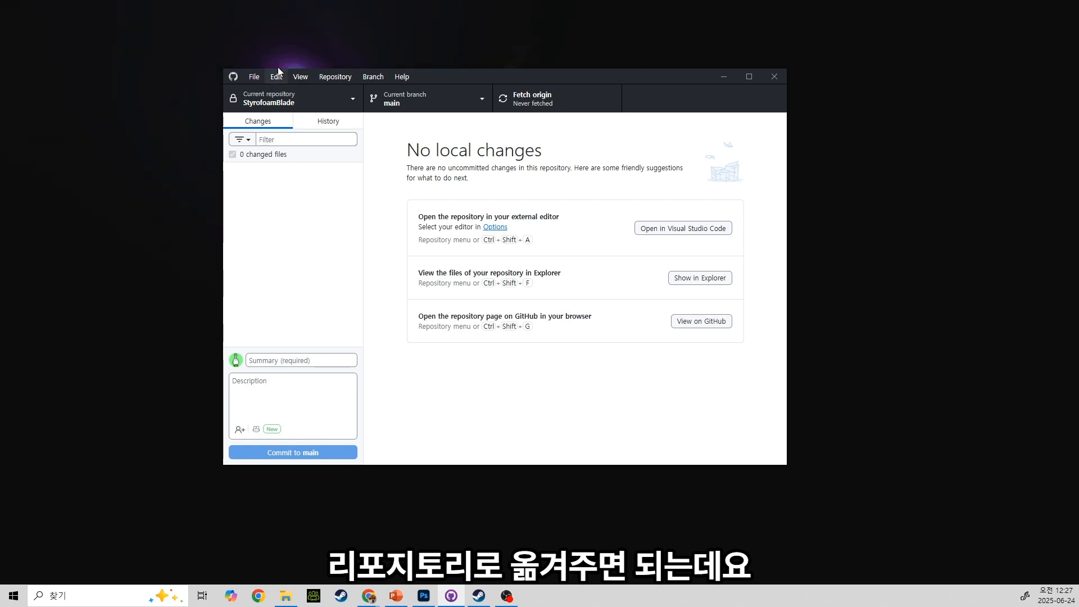
Show the cloned StyrofoamBlade repository's folder in File Explorer
right_click(278, 105)
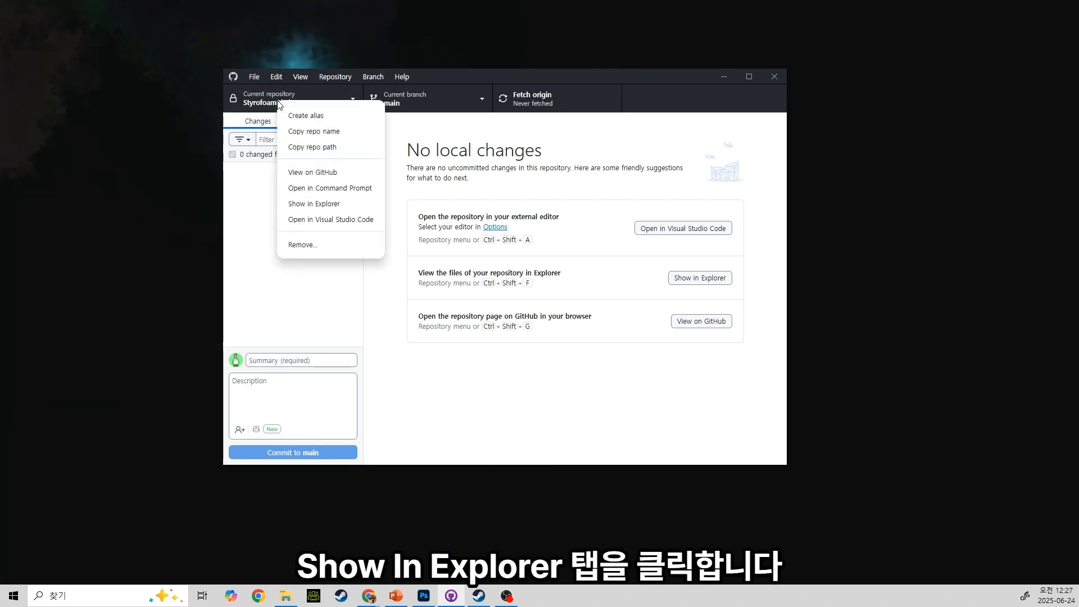
click(324, 204)
drag(276, 122, 520, 125)
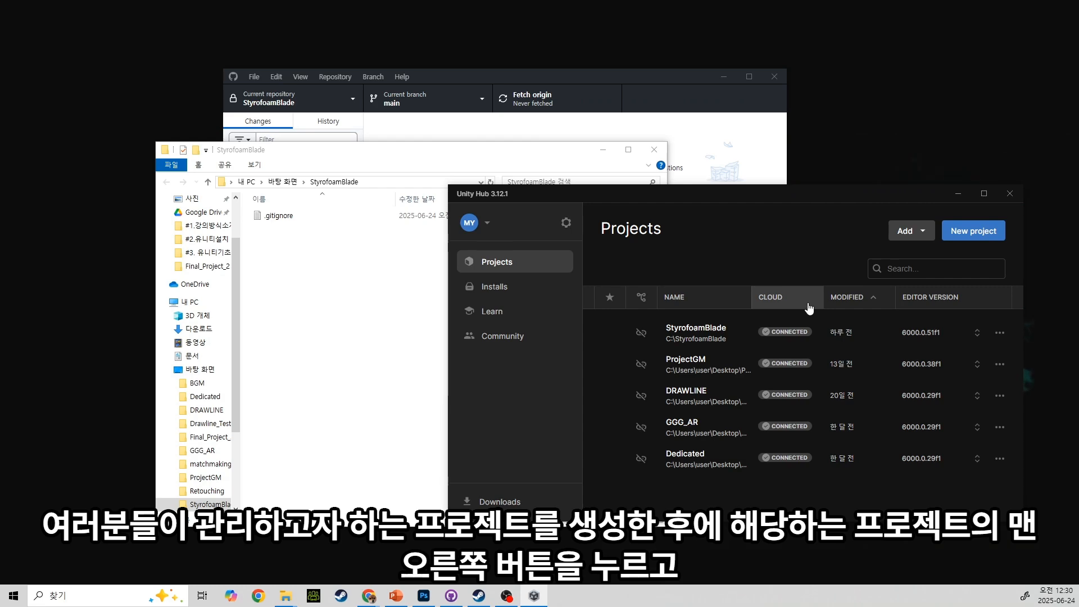
Open the StyrofoamBlade project's folder on drive C from Unity Hub and place its window beside the cloned repository's folder
click(1000, 332)
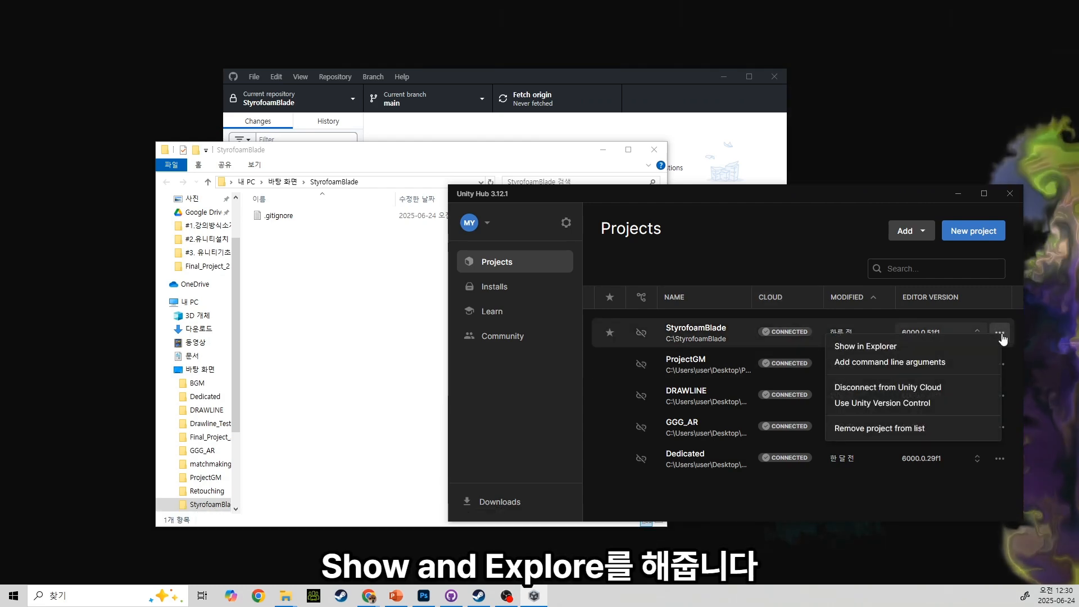
click(876, 346)
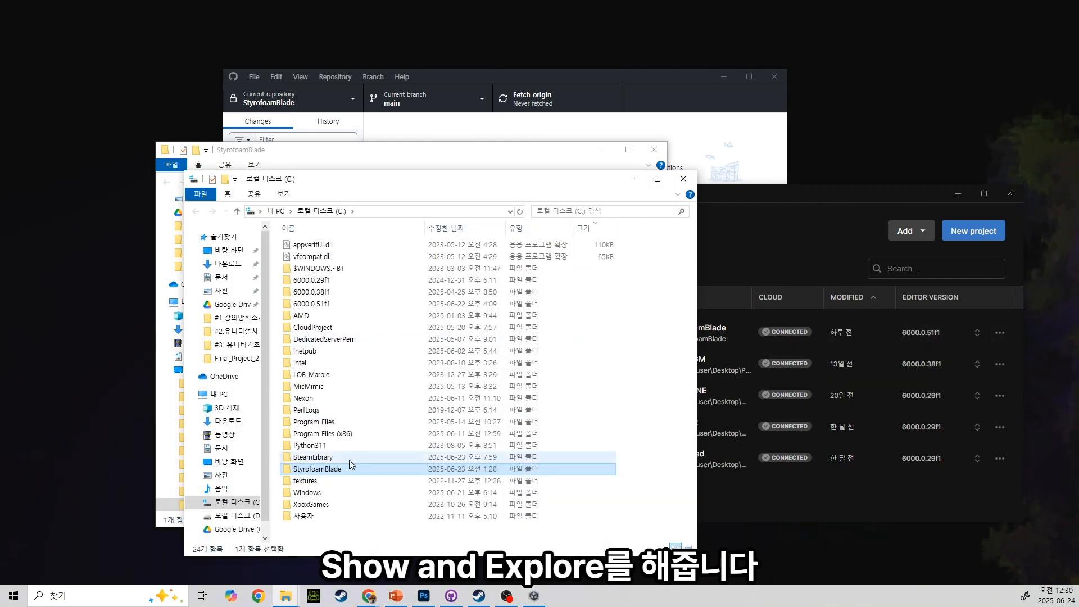
double_click(349, 469)
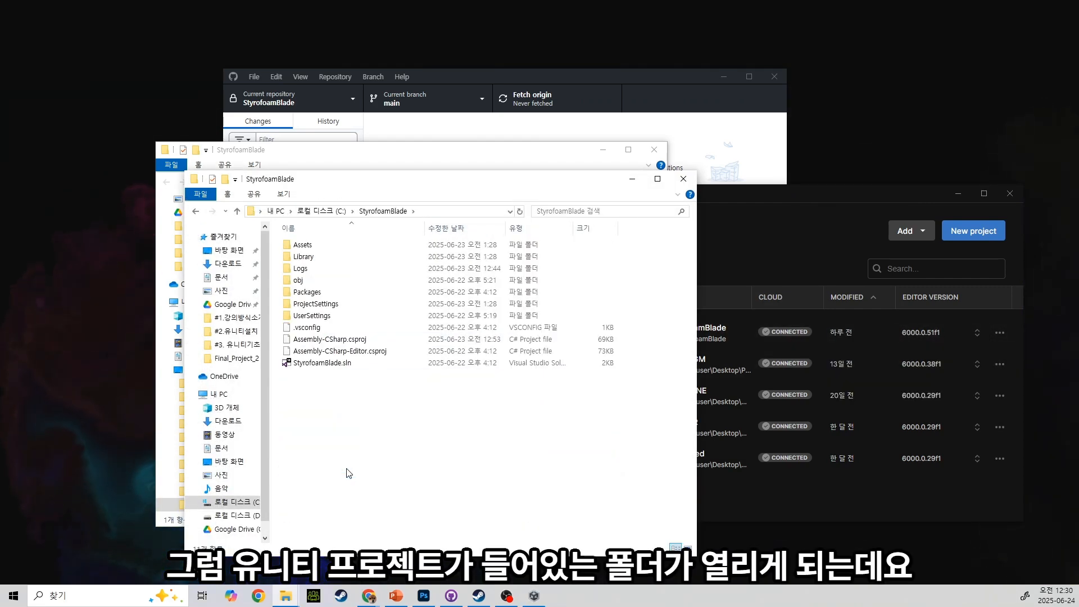
drag(414, 186, 680, 151)
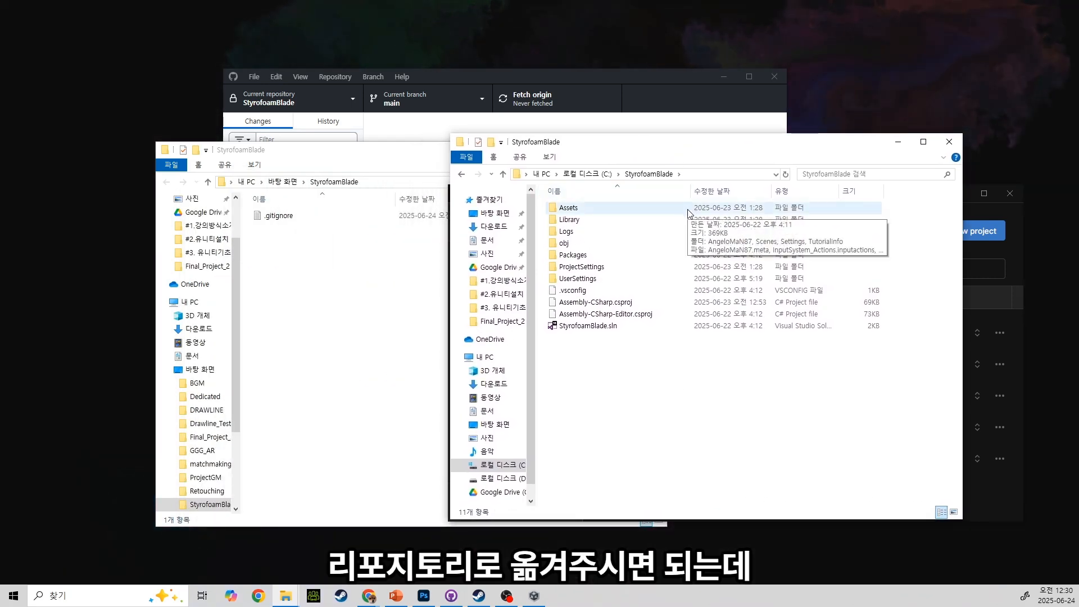
Delete the Library folder from the Unity project and move all remaining files and folders into the cloned StyrofoamBlade repository folder
click(643, 221)
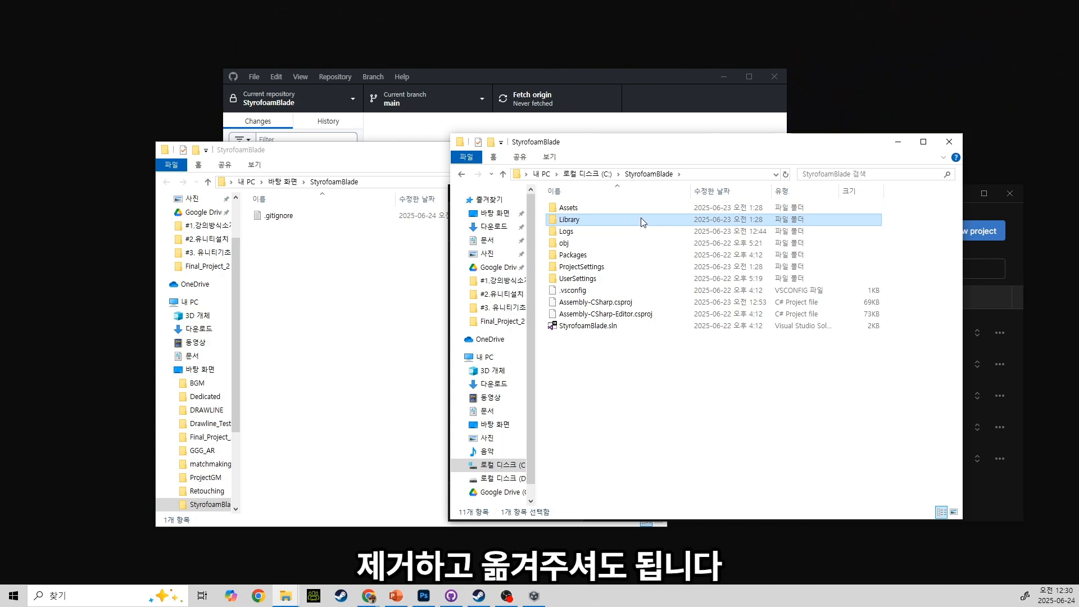
key(Delete)
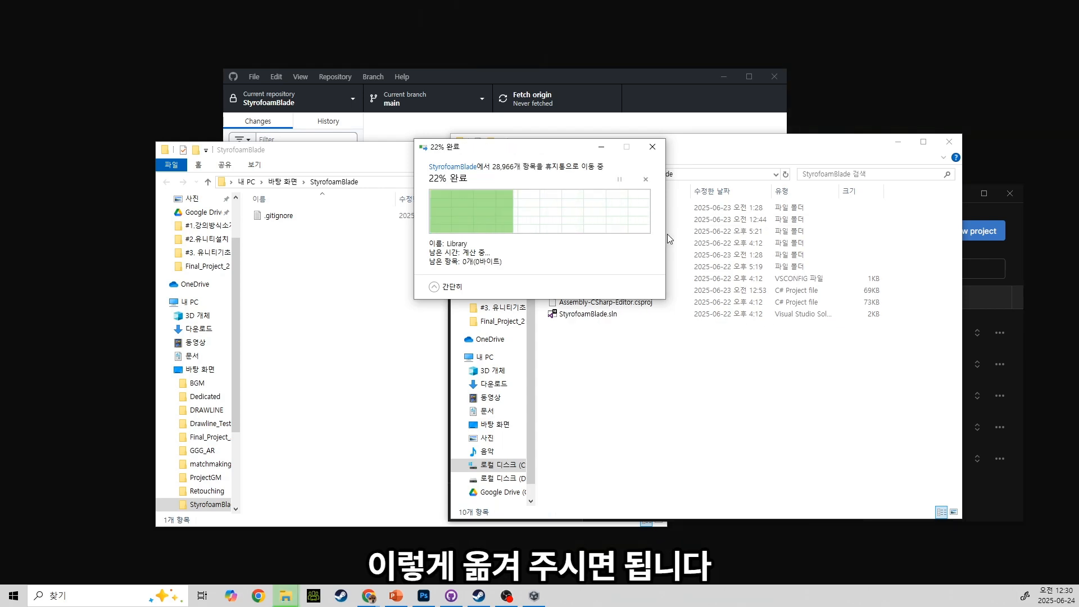
drag(691, 353, 619, 197)
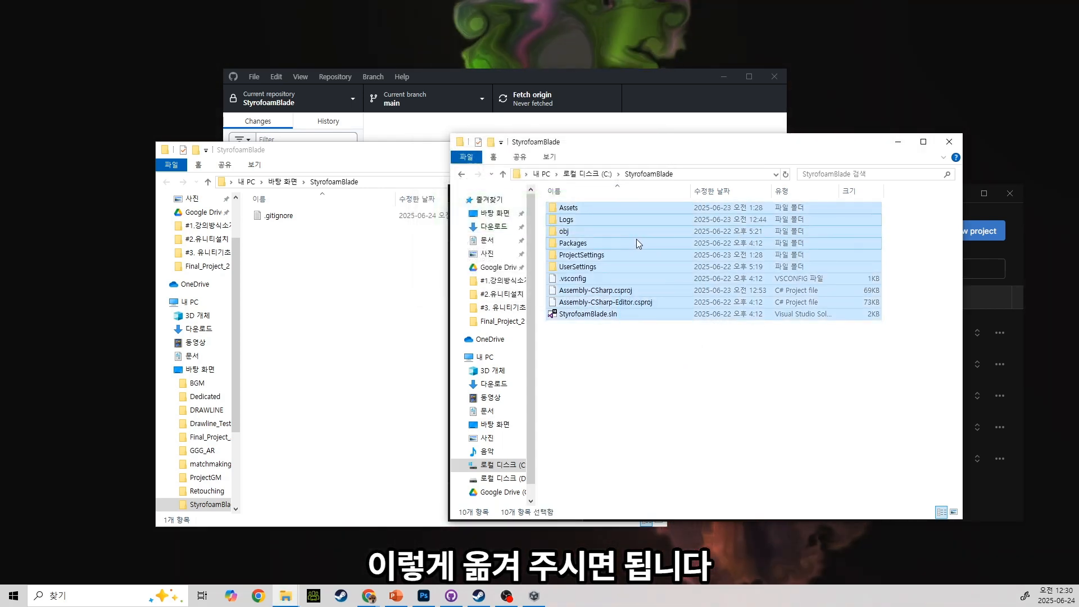
drag(636, 238, 369, 287)
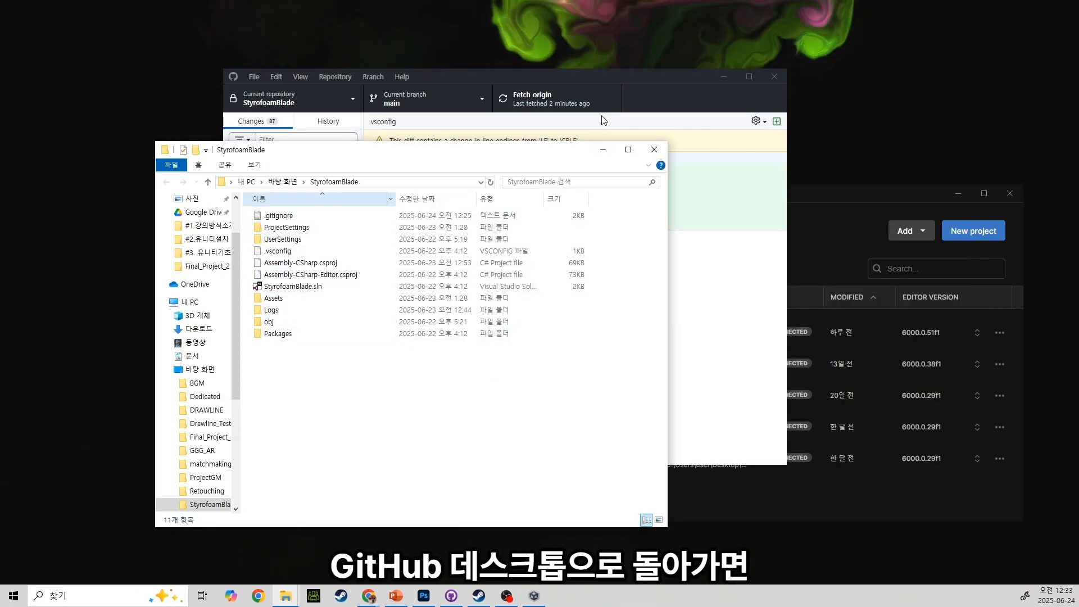
Switch to GitHub Desktop, review the changed files and commit them to main with the summary "Initial Commit"
click(712, 308)
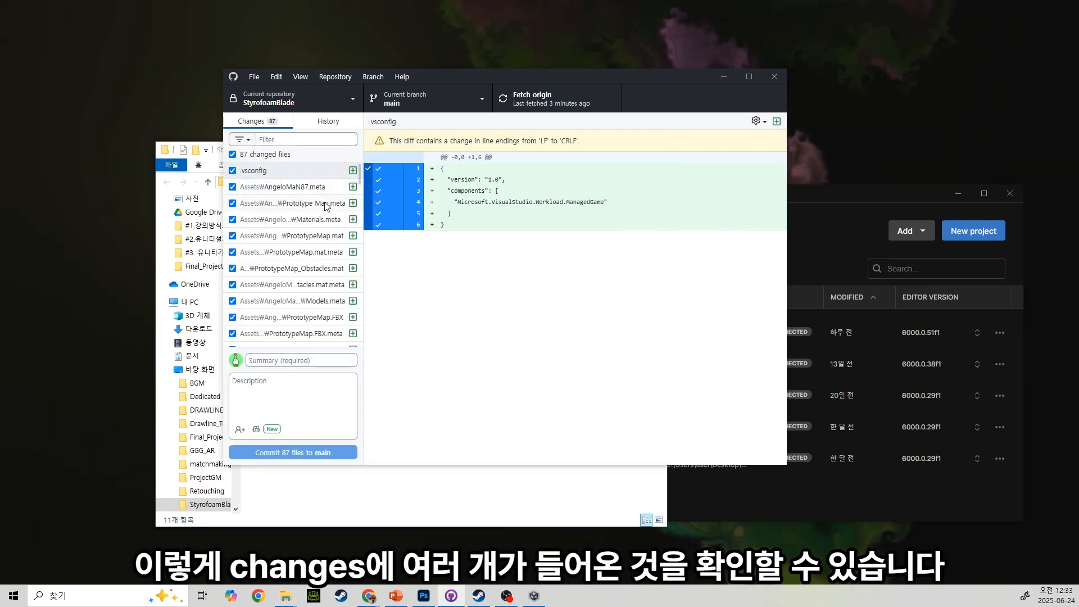
scroll(302, 174, down, 20)
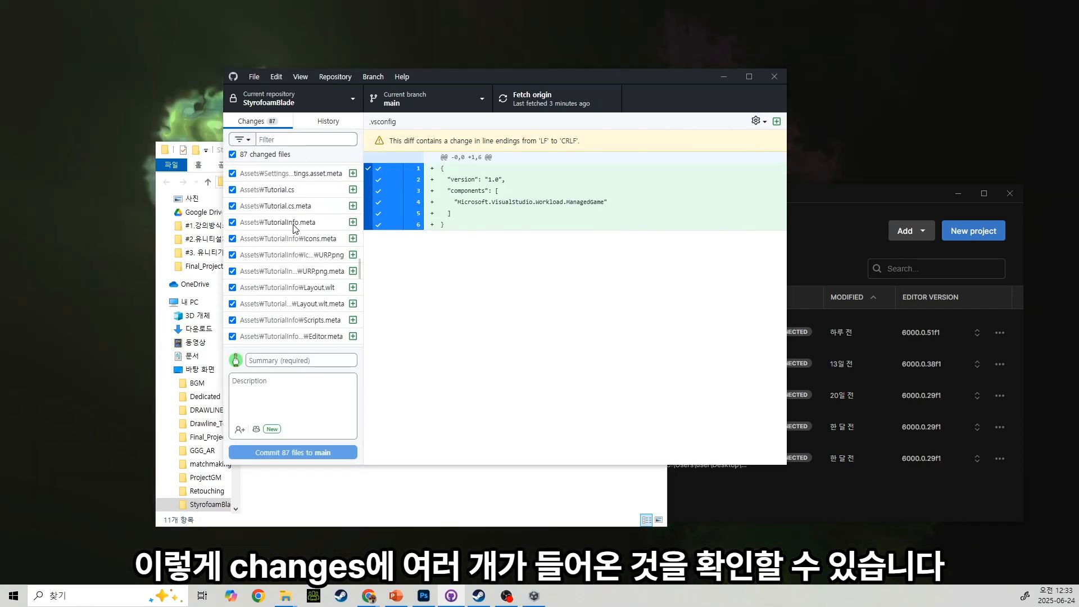
scroll(292, 227, up, 10)
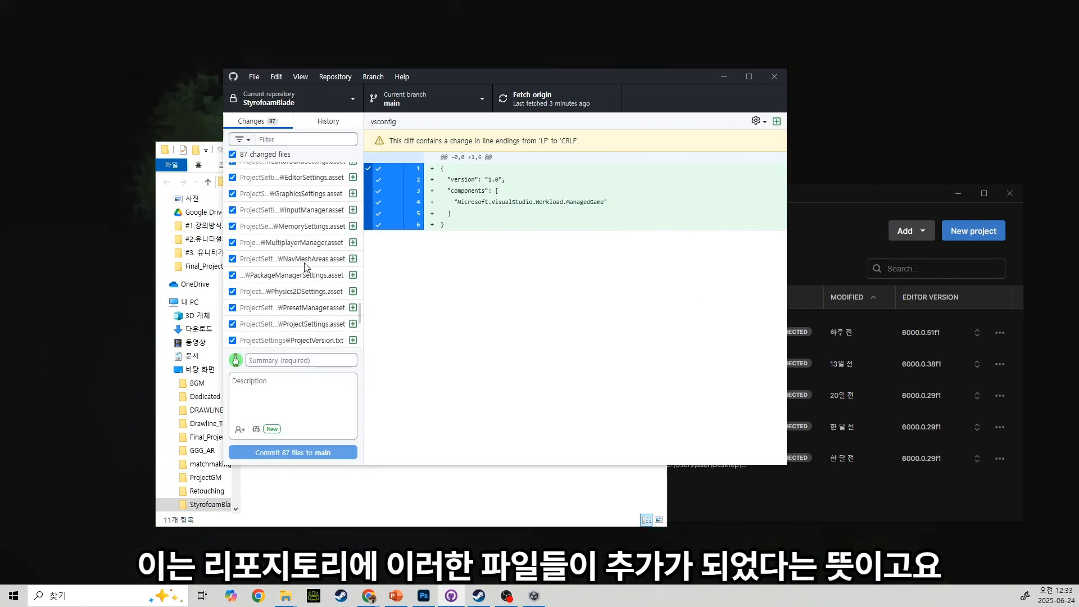
scroll(307, 268, up, 5)
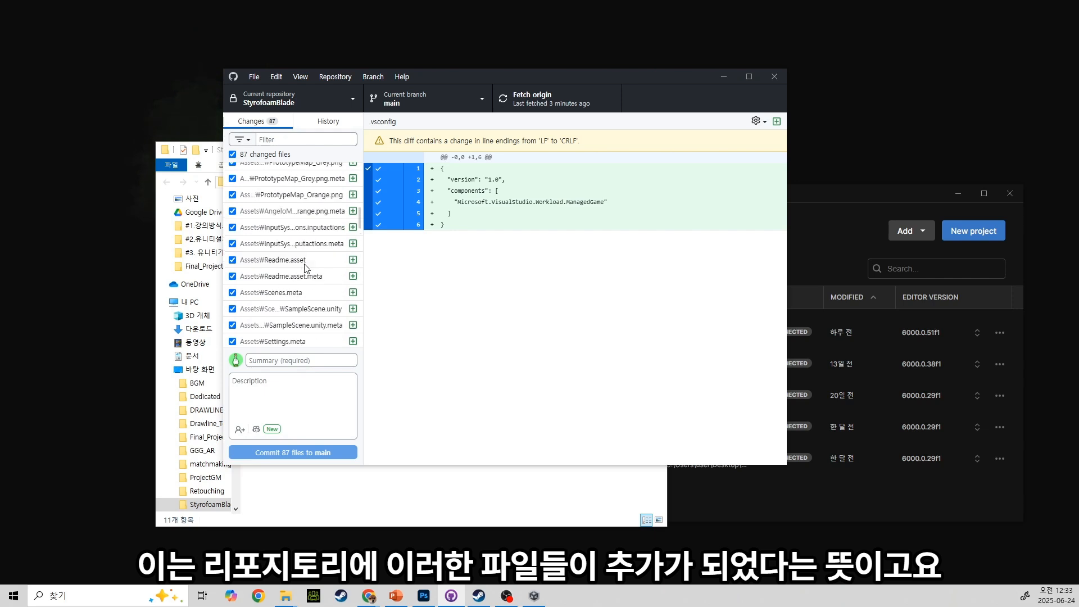
scroll(305, 268, up, 5)
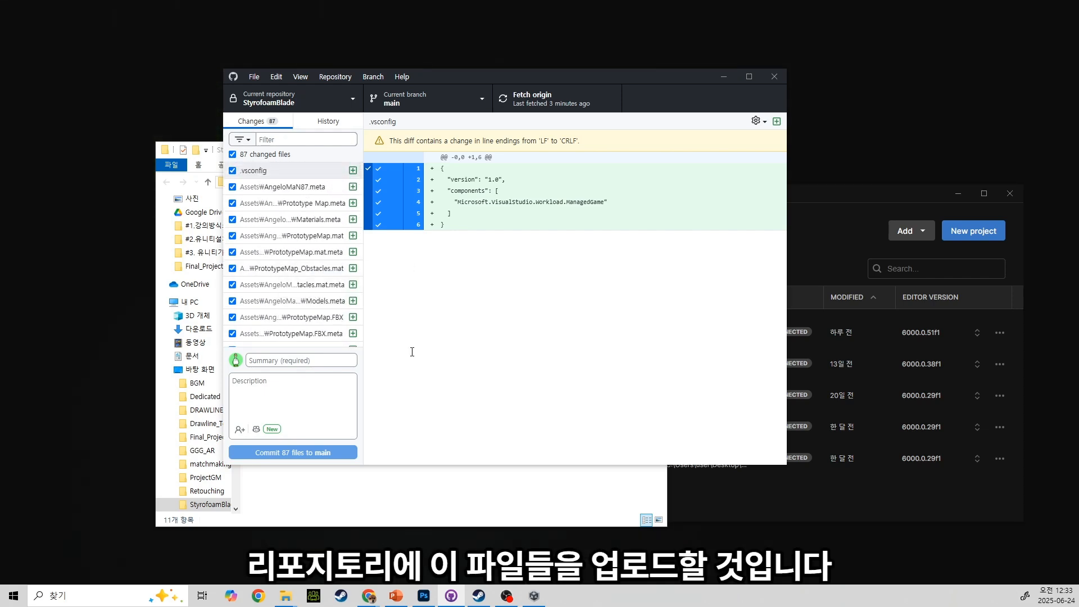
click(325, 360)
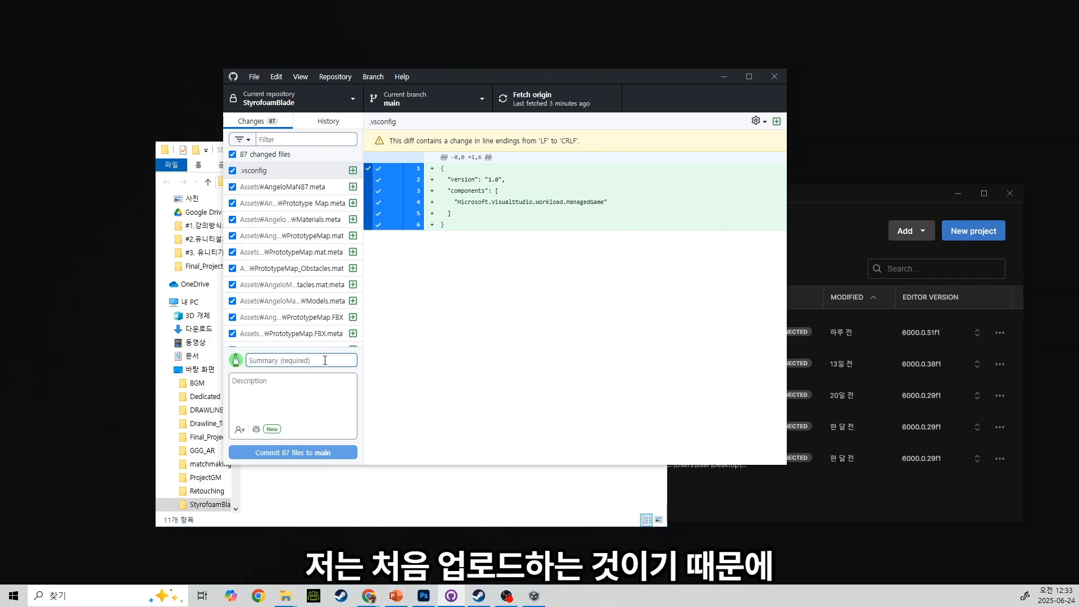
text(Initial Commit)
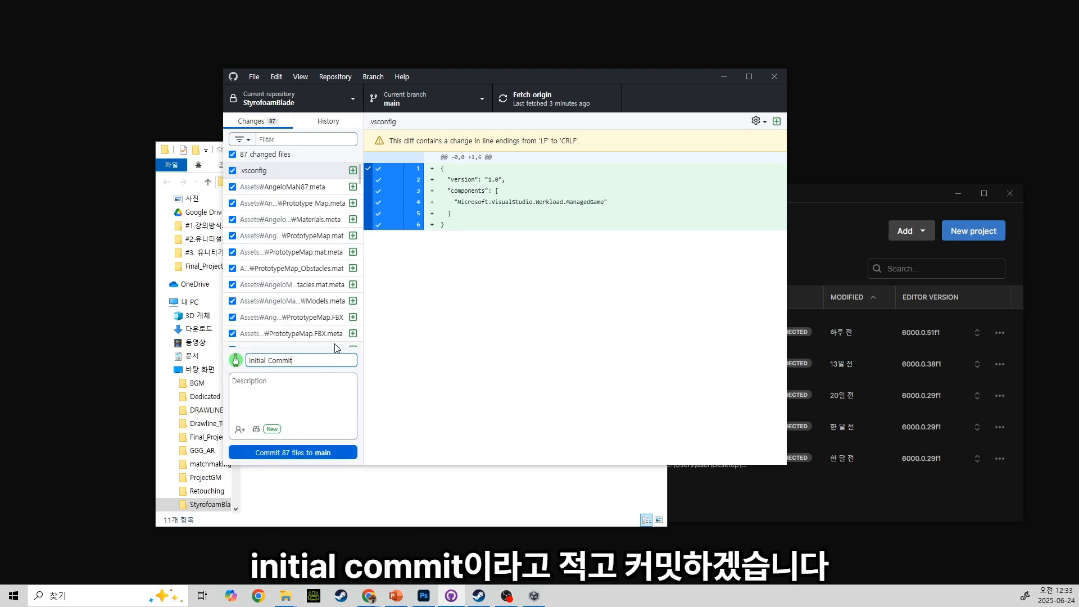
click(288, 451)
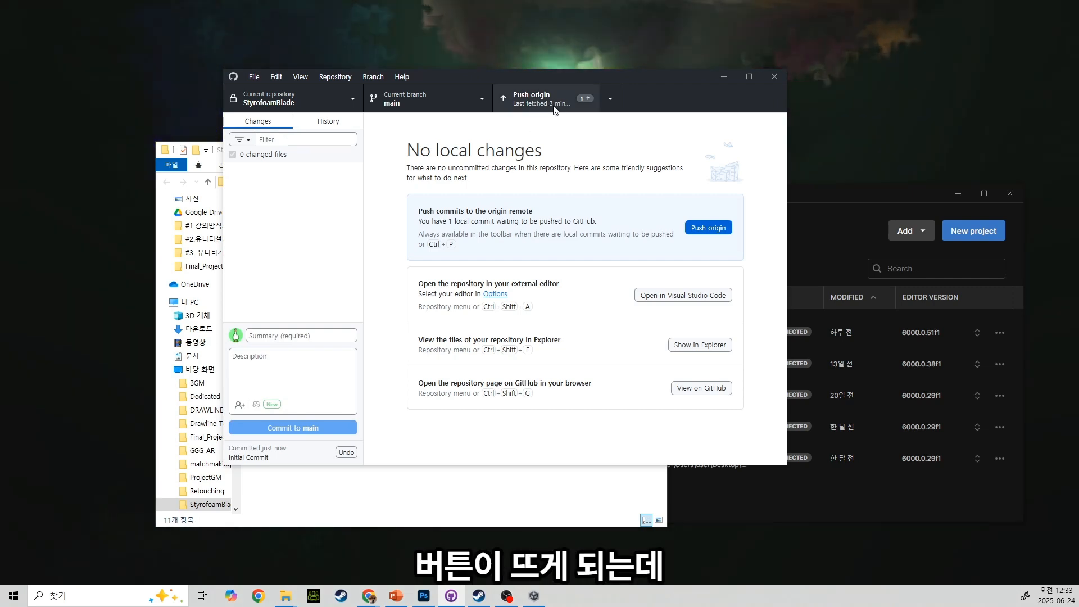
Push the commit to origin, switch to Unity Hub and remove the old StyrofoamBlade project from its project list
click(550, 107)
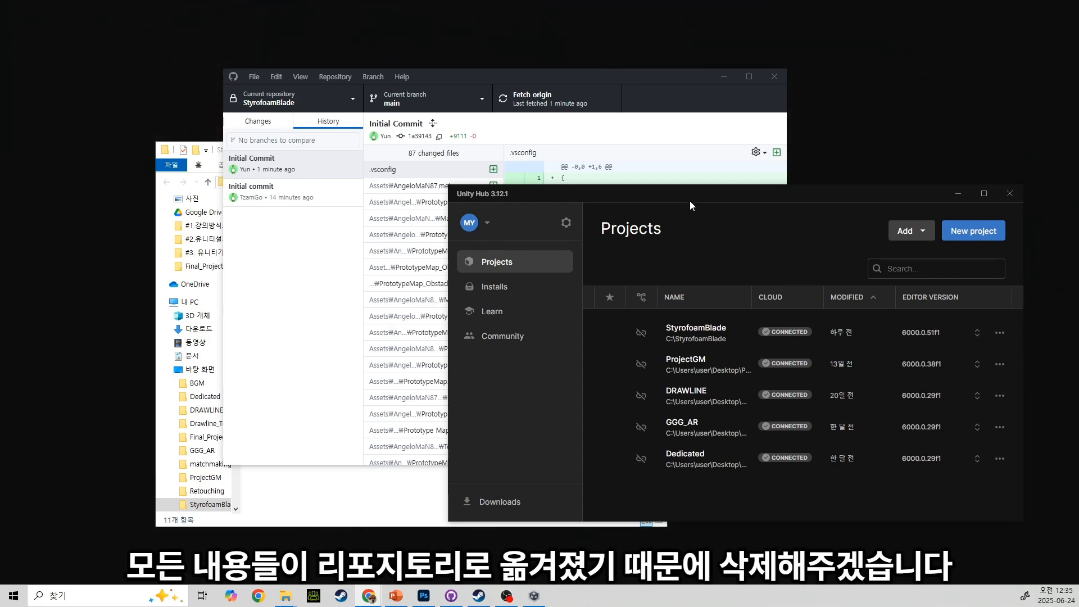
click(999, 333)
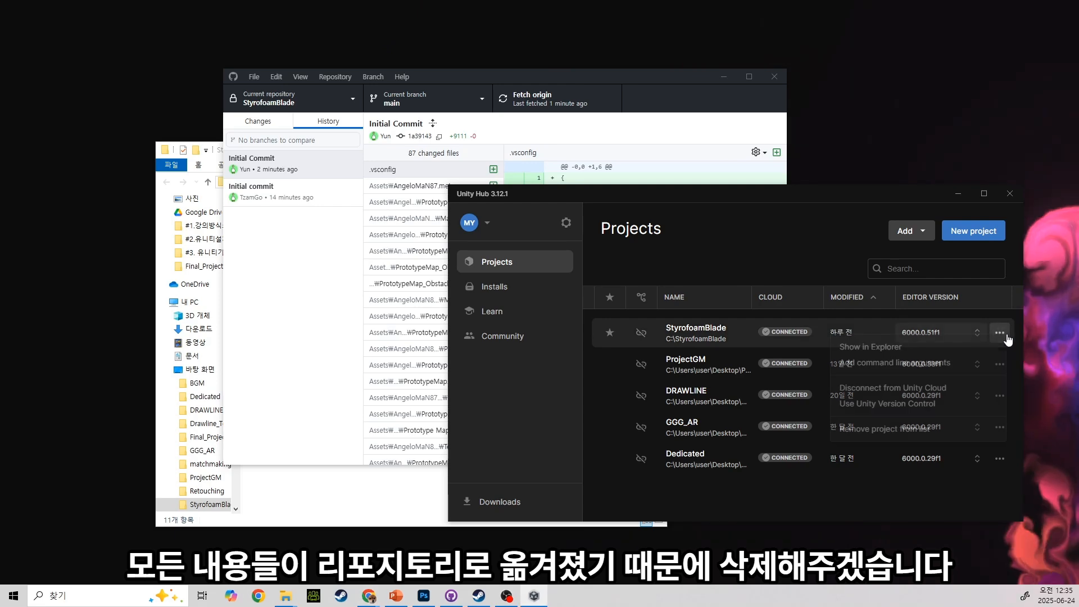
click(884, 428)
click(640, 406)
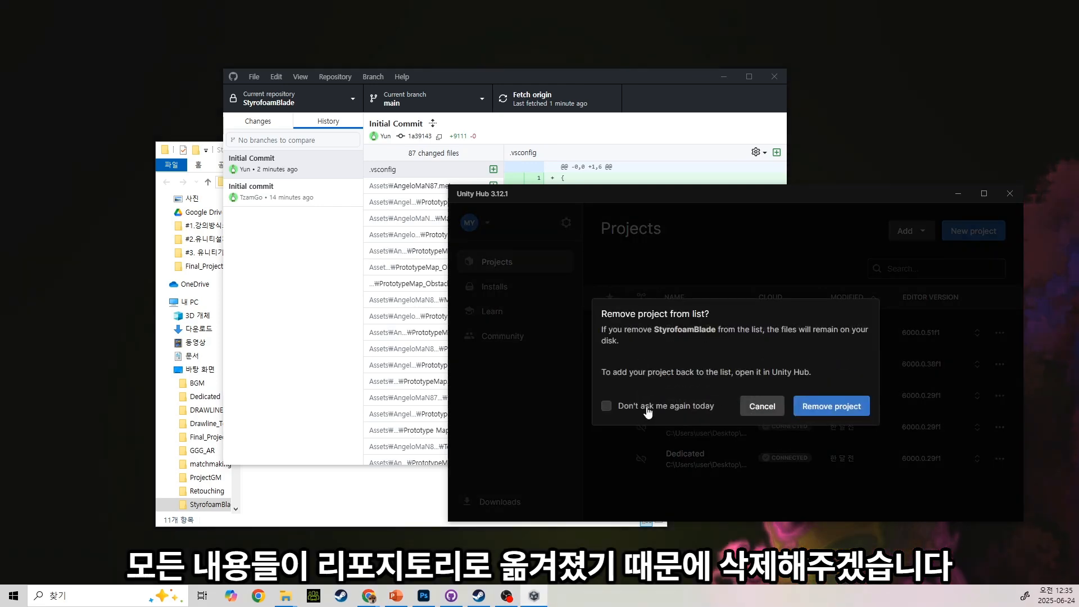
click(854, 407)
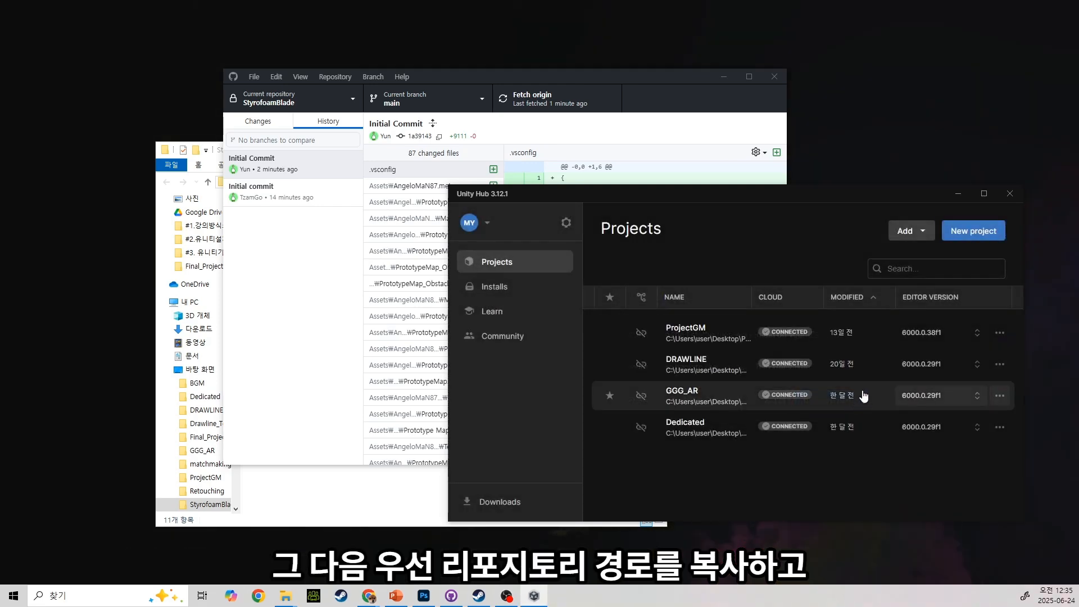
Copy the path of the cloned StyrofoamBlade repository folder in File Explorer
click(216, 150)
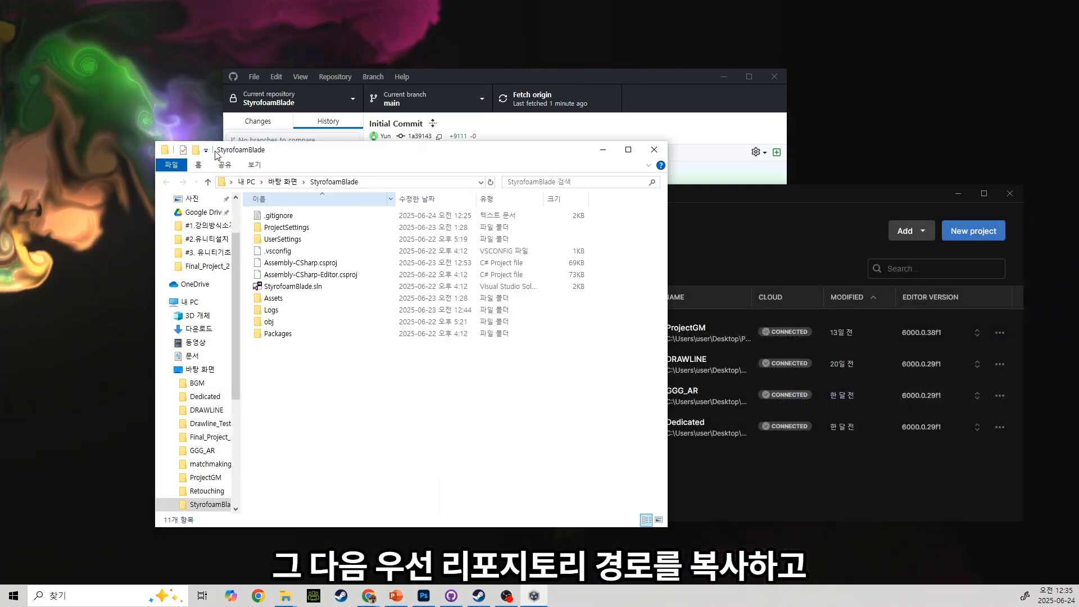
click(396, 182)
key(ctrl+c)
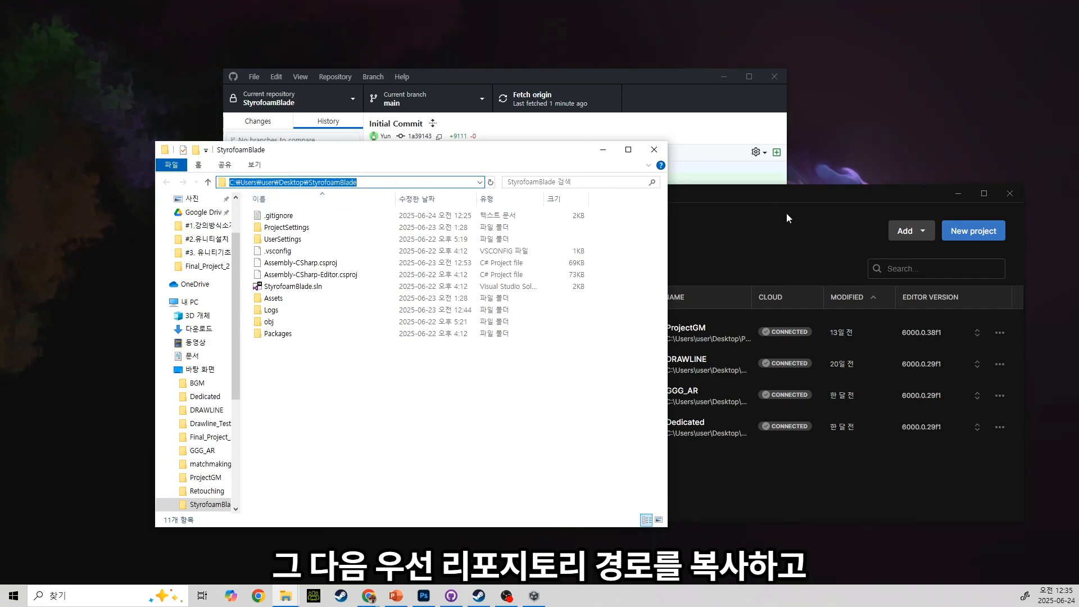
Add the StyrofoamBlade repository folder on the desktop to Unity Hub as a project from disk and open it in the editor
click(808, 197)
click(920, 231)
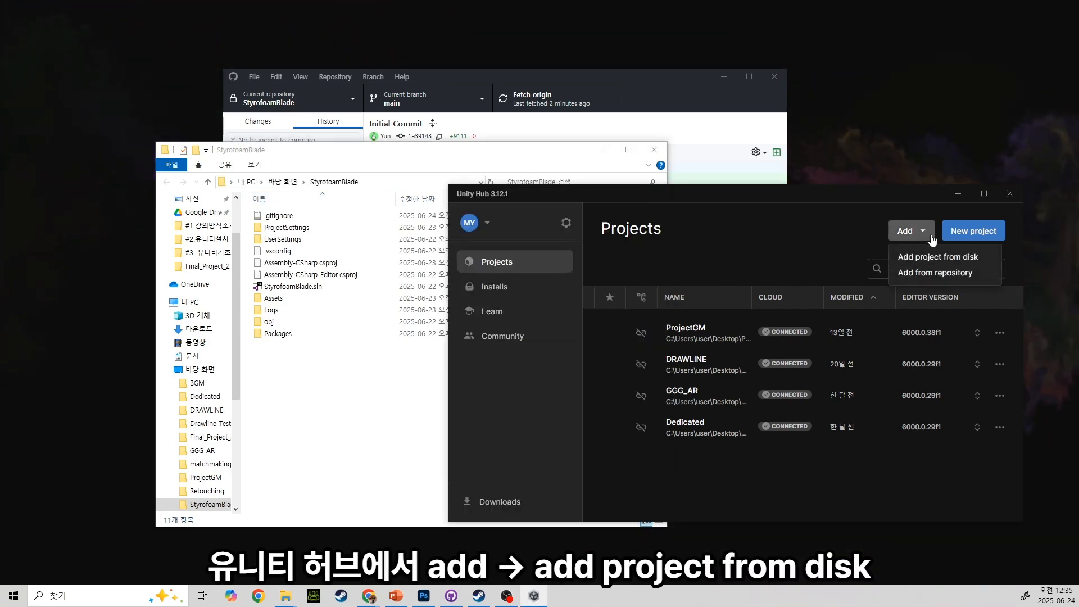
click(935, 257)
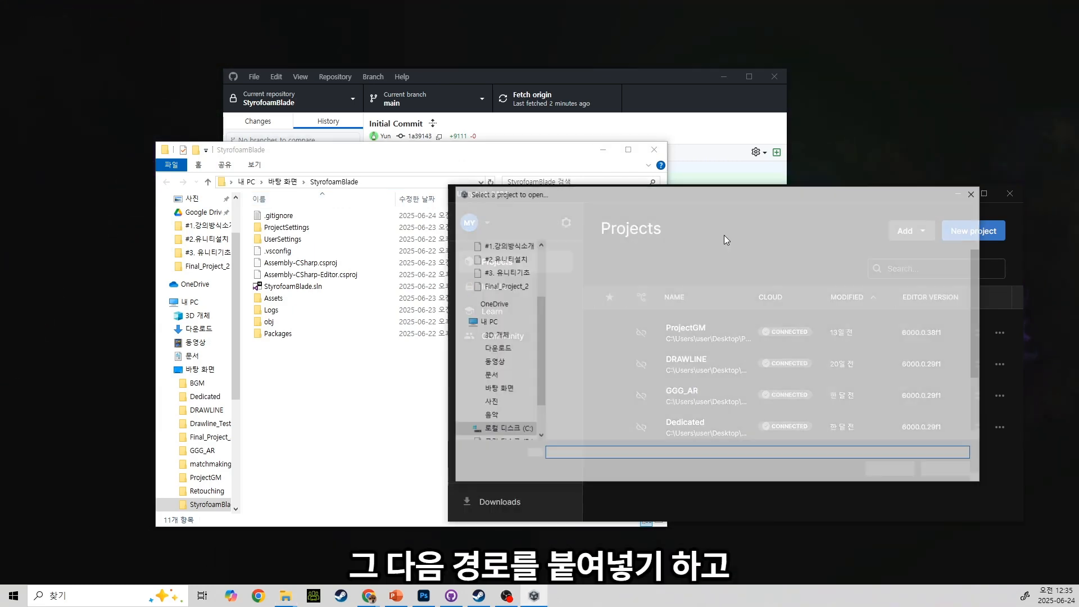
drag(699, 197, 722, 177)
click(722, 192)
key(ctrl+v)
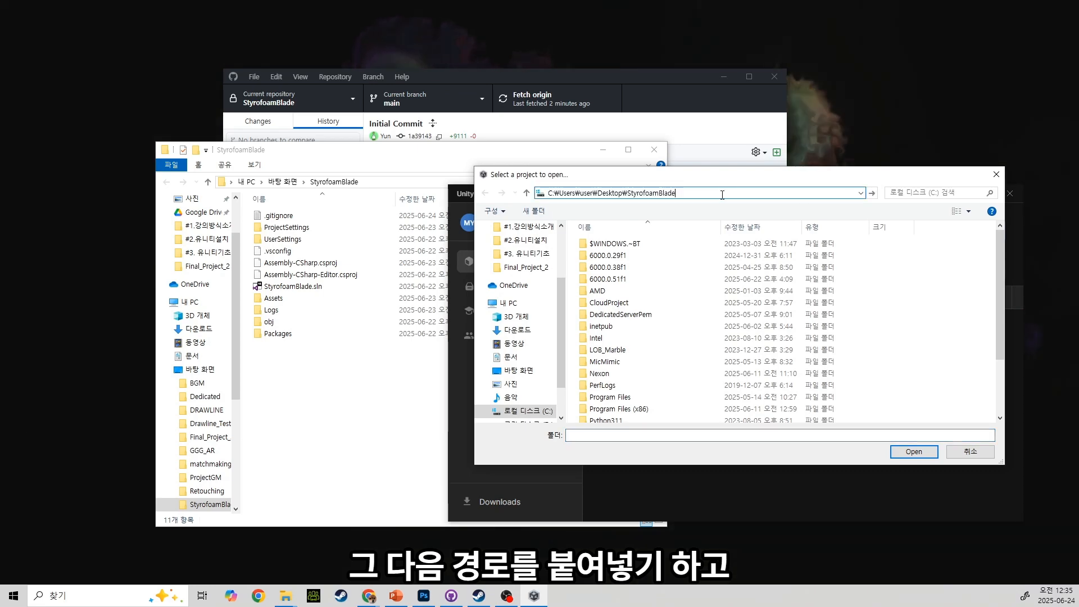
key(Return)
click(725, 194)
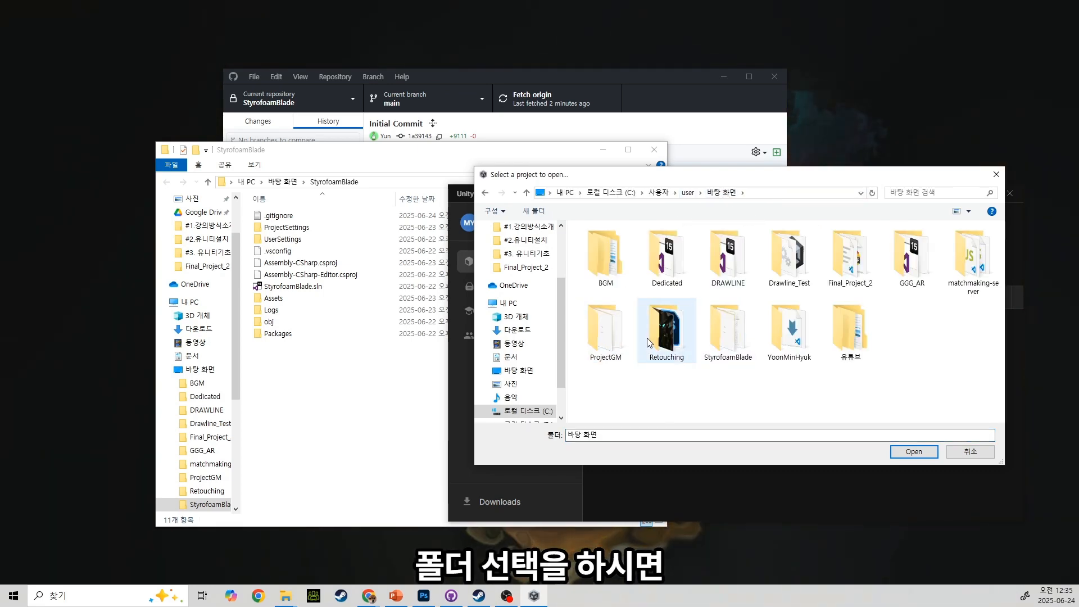
click(739, 338)
click(913, 451)
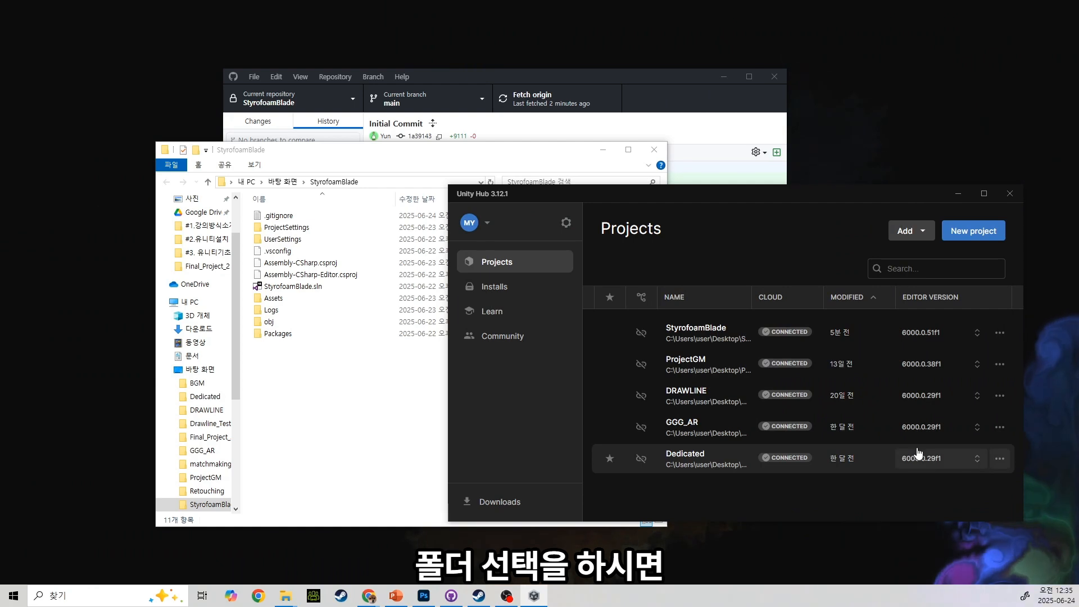
click(707, 336)
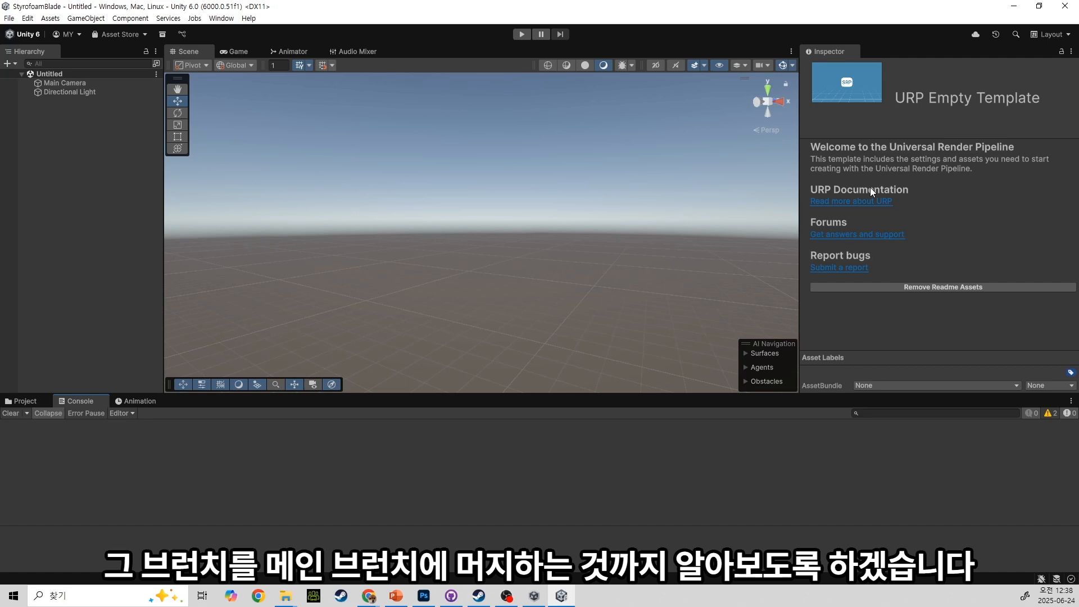
Switch to GitHub Desktop and create a branch named Test based on main
click(451, 595)
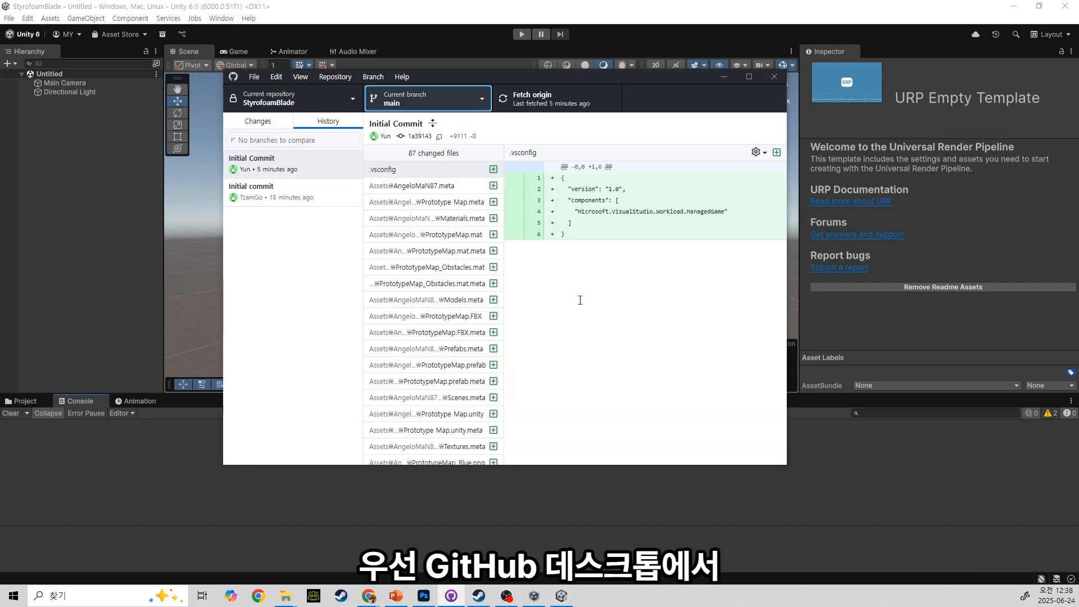
click(453, 104)
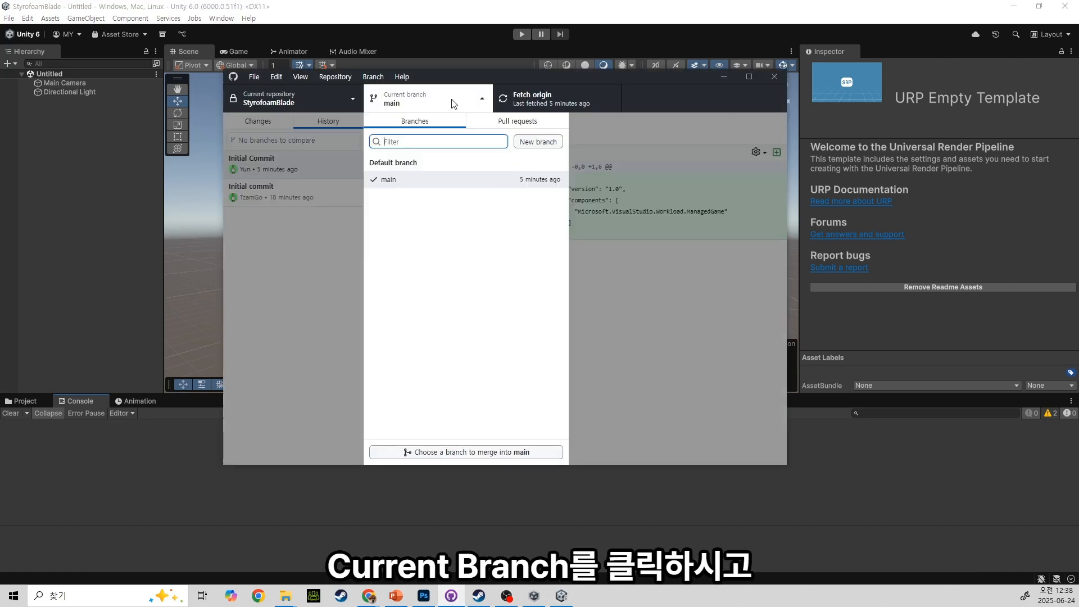
click(538, 142)
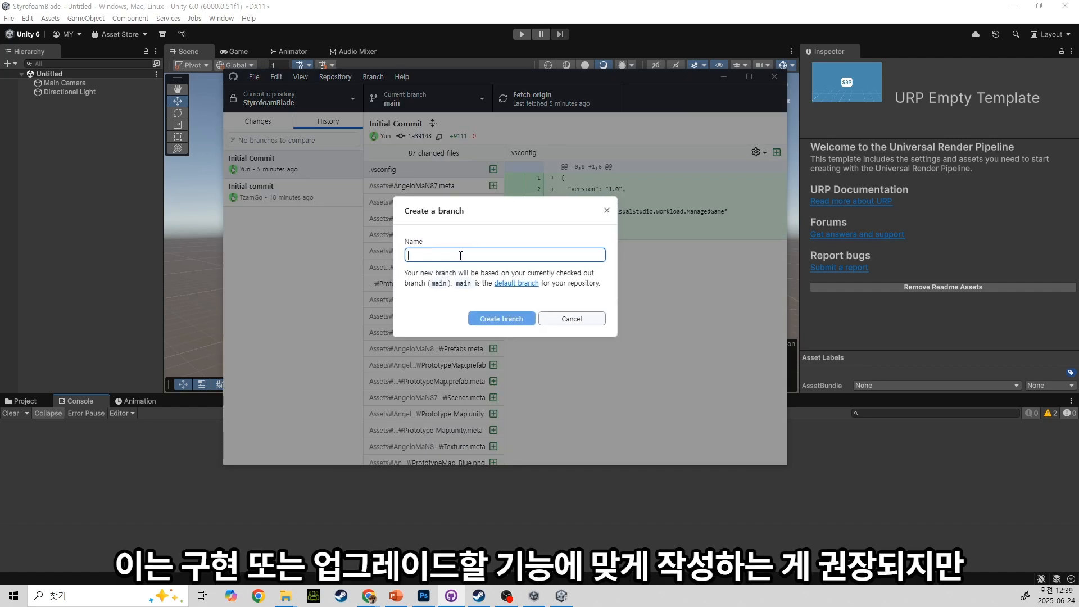
text(Test)
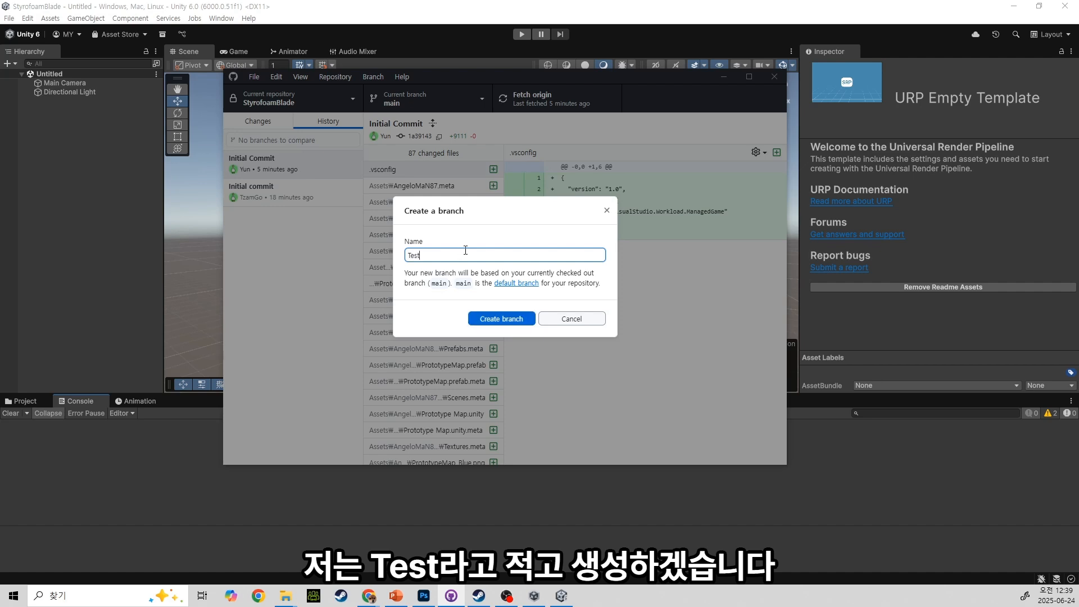
click(518, 319)
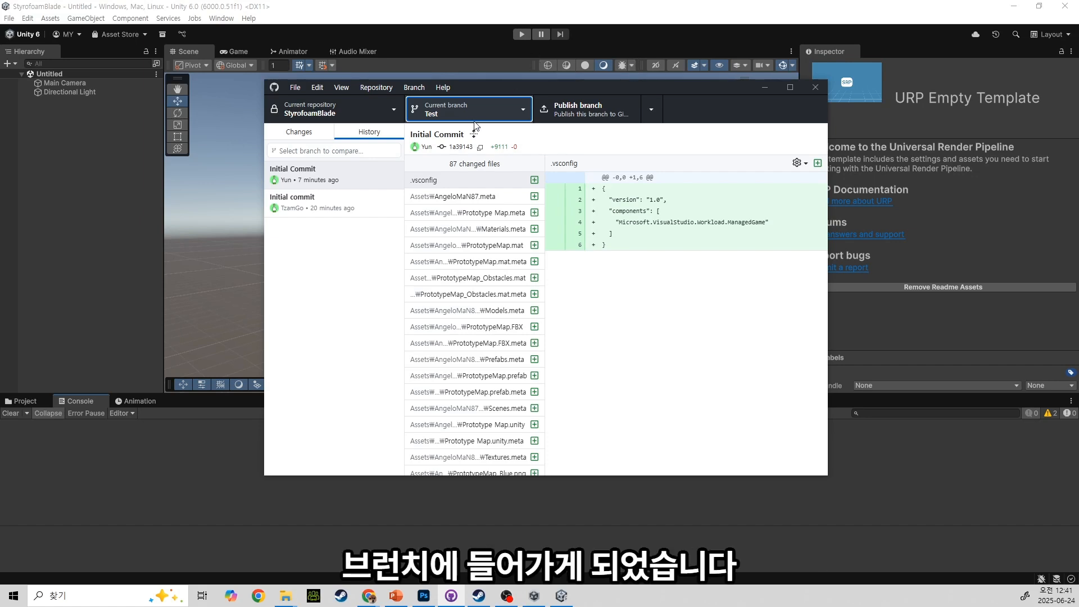
click(338, 260)
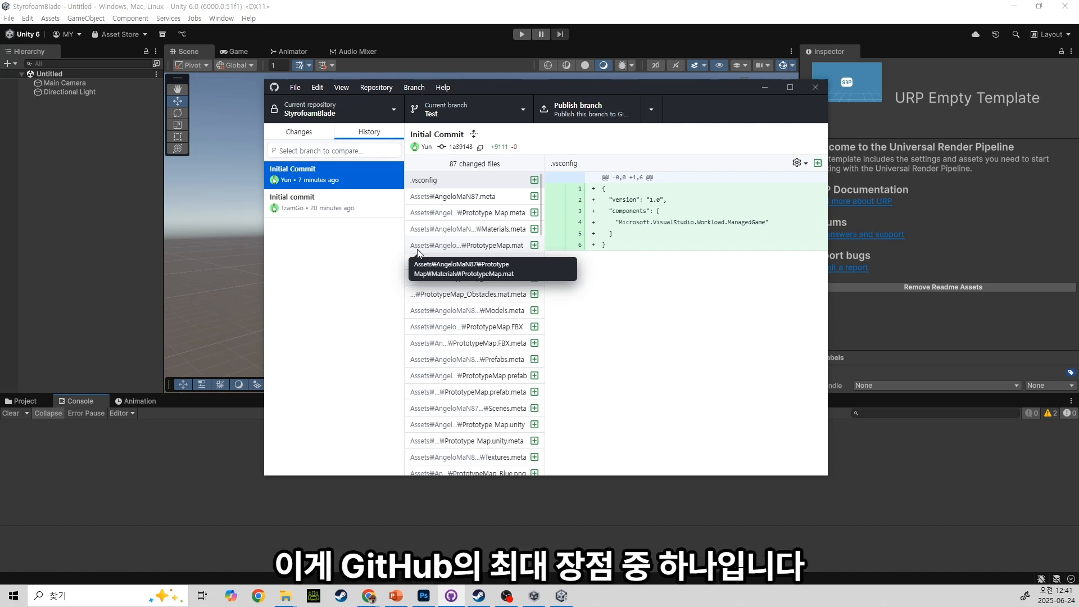
Switch to the Unity editor and create a MonoBehaviour script named Test in the Assets folder
click(121, 184)
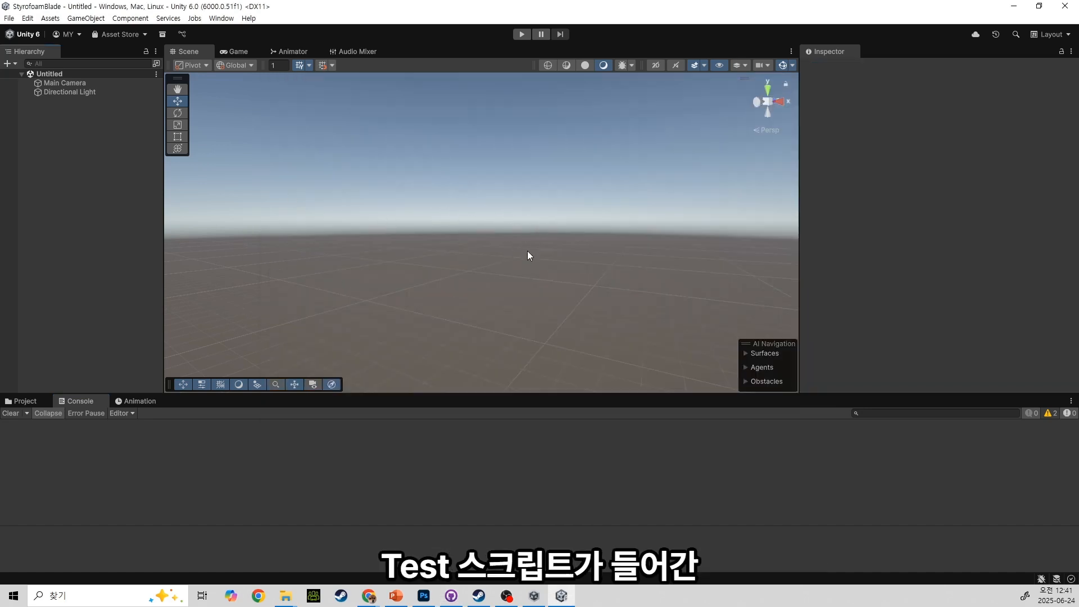
drag(528, 250, 505, 254)
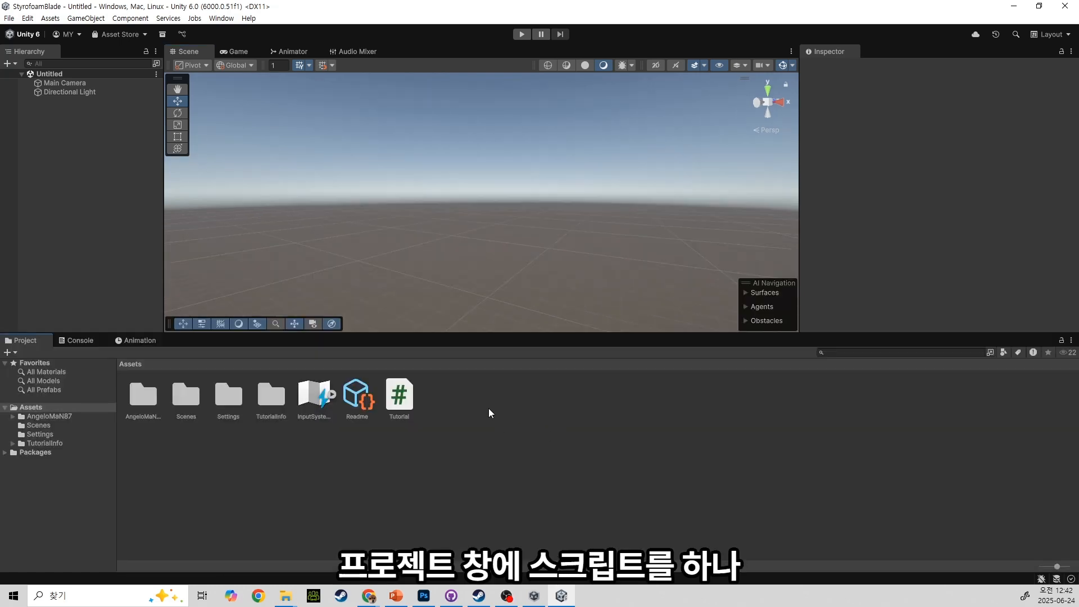
right_click(488, 408)
mouse_move(550, 104)
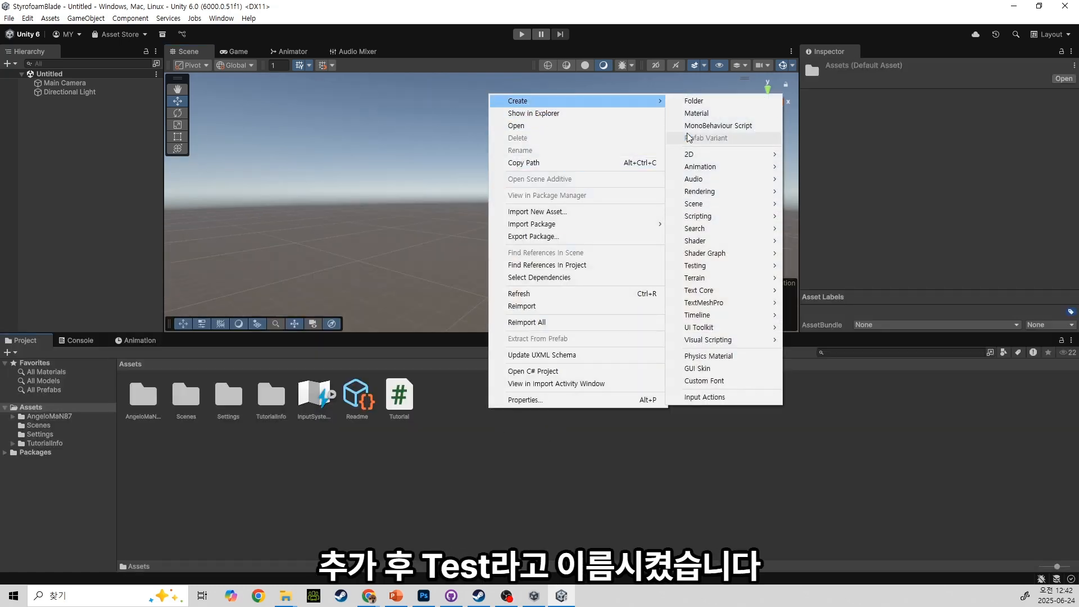
click(701, 126)
text(Test)
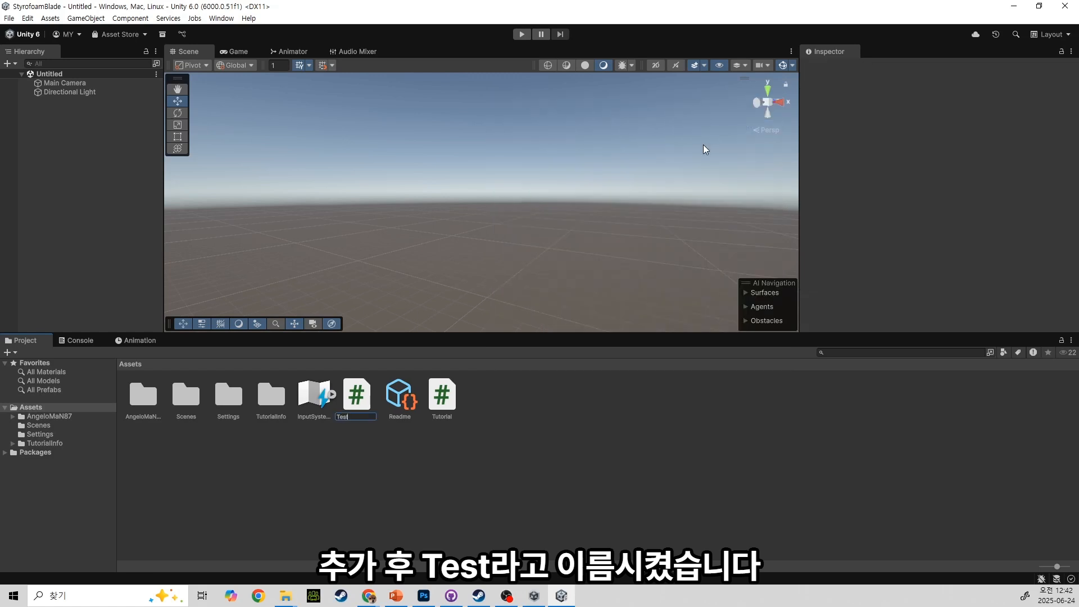
key(Return)
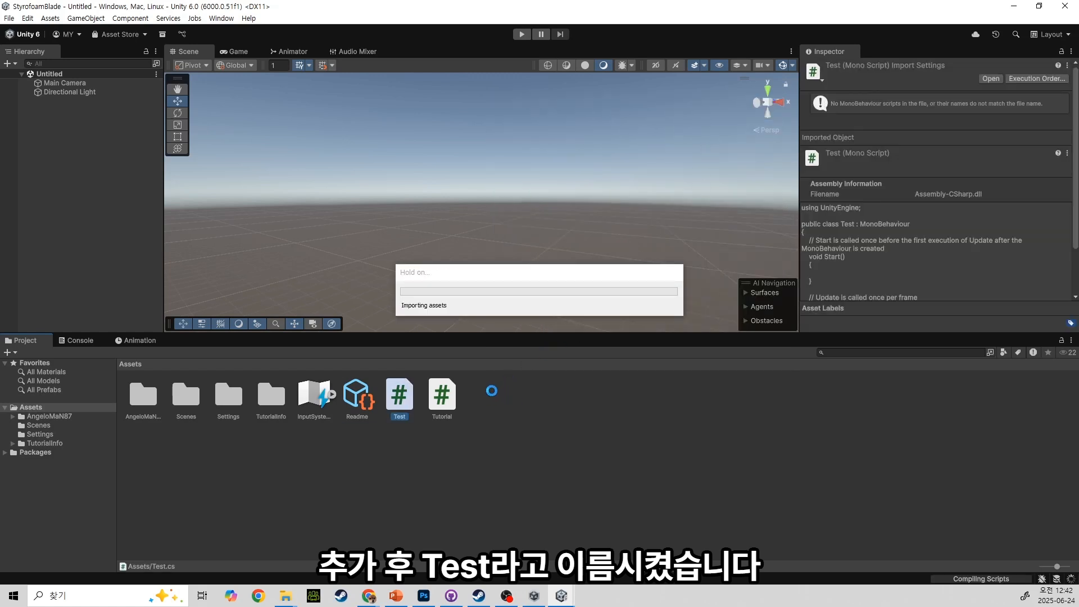
Open the Test script in Visual Studio and add print("Hello - From Test Branch"); to the Start method
double_click(399, 395)
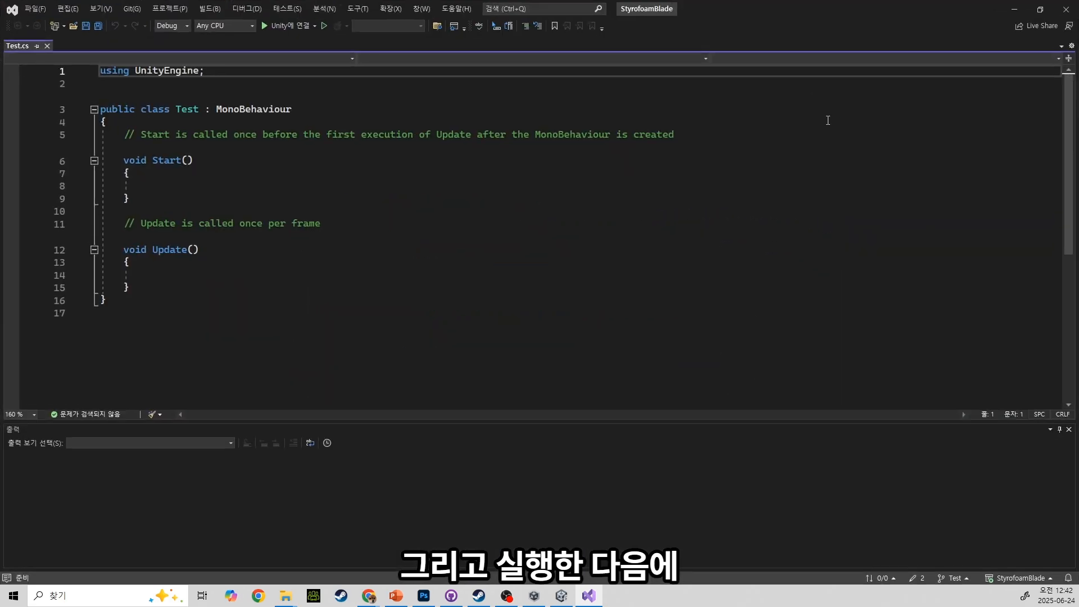
click(198, 185)
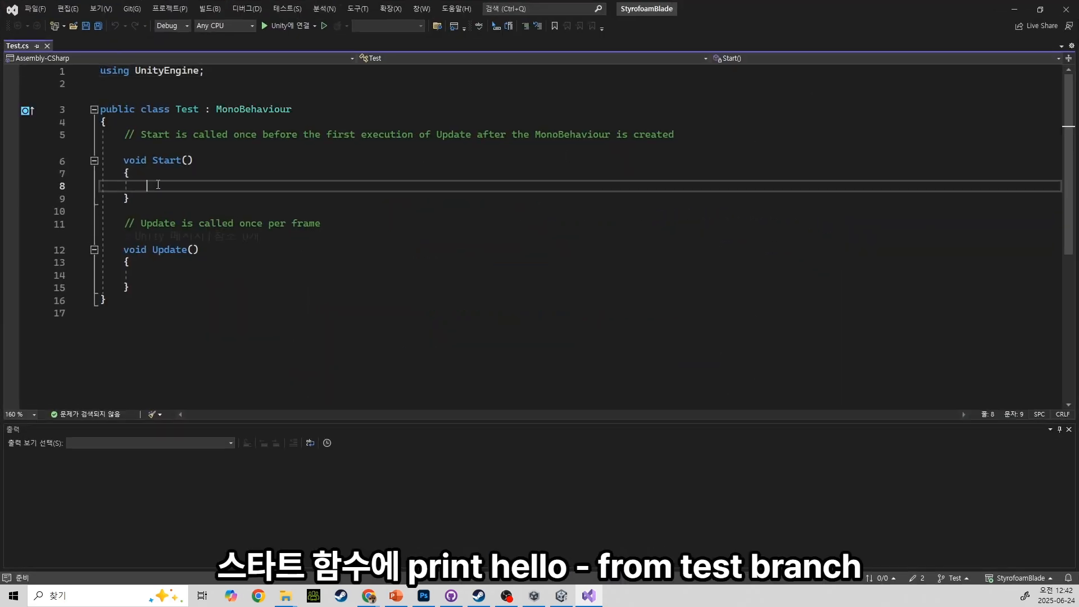
text(print("Hello )
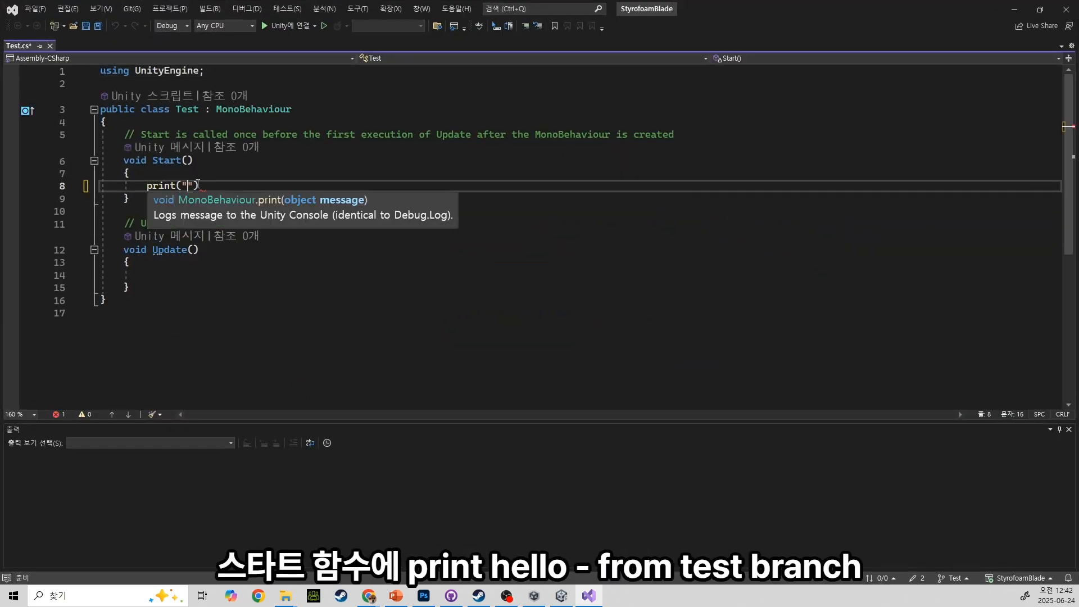
text(- From Test Branch");)
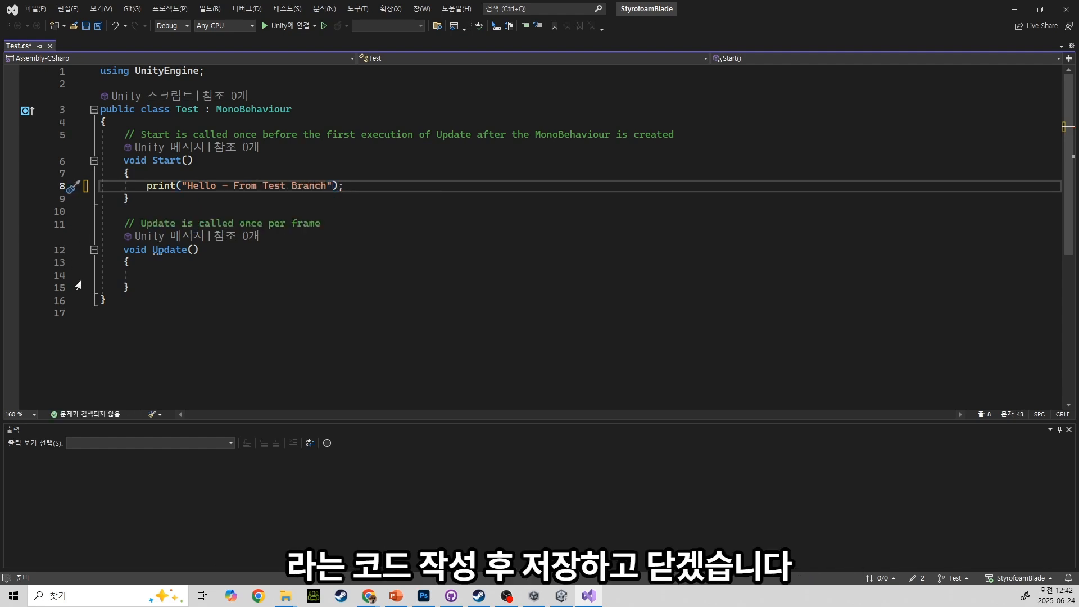
Delete the Update method with its comment from the Test script, save the file and close Visual Studio
drag(130, 288, 104, 221)
key(BackSpace)
key(BackSpace)
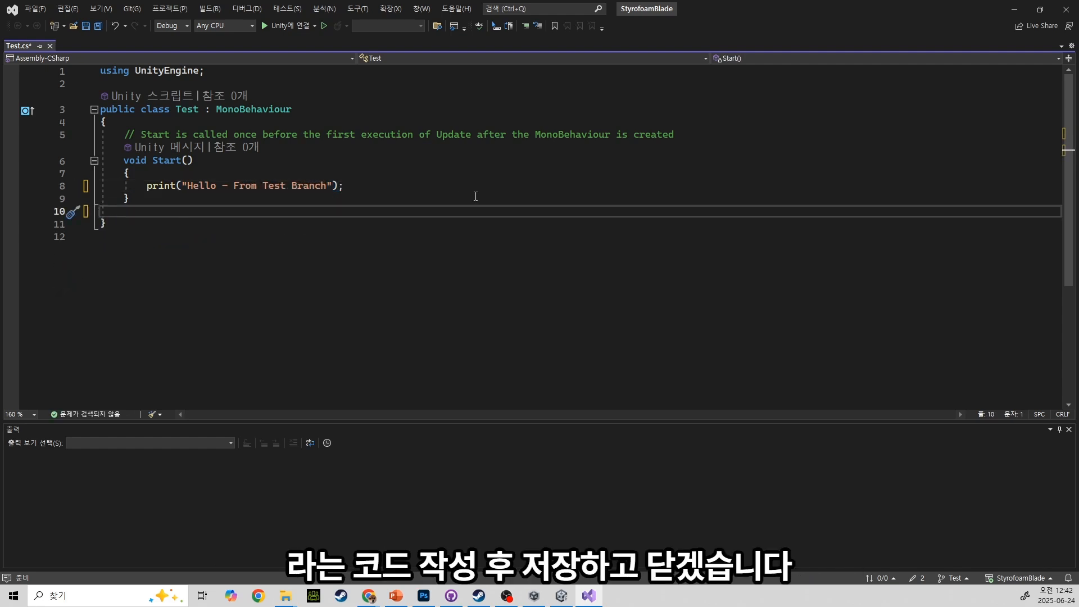
key(ctrl+s)
click(1057, 11)
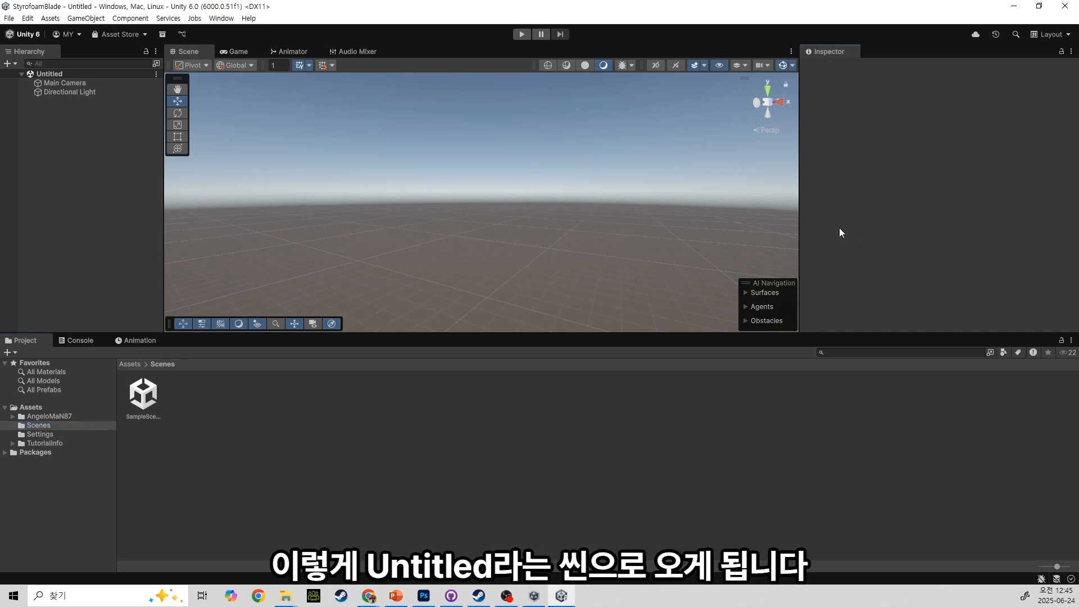
Open SampleScene from the Scenes folder and bring the prototype map into view
click(45, 73)
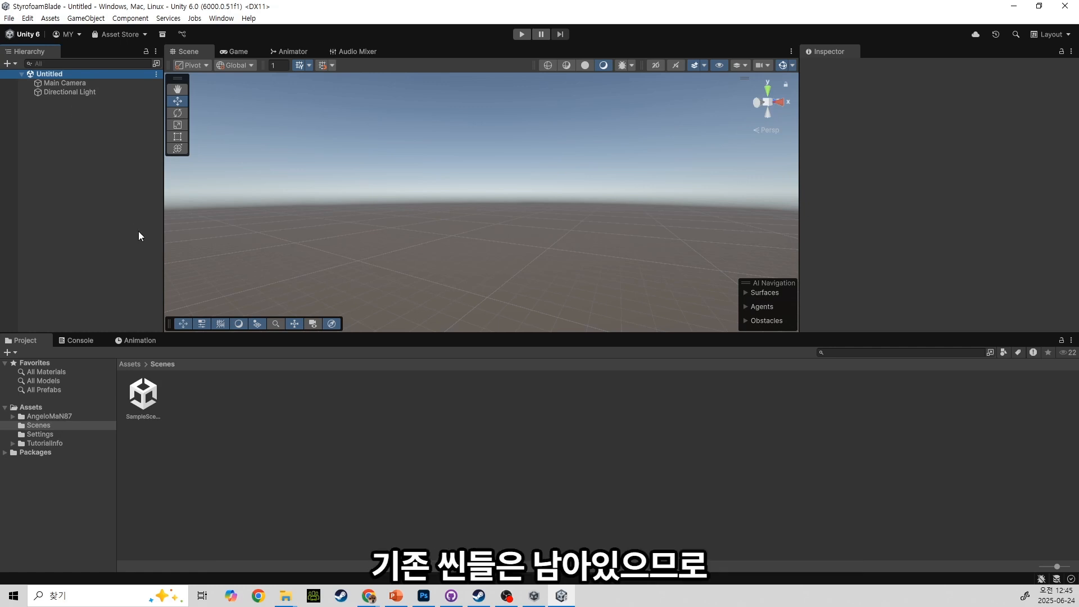
click(155, 401)
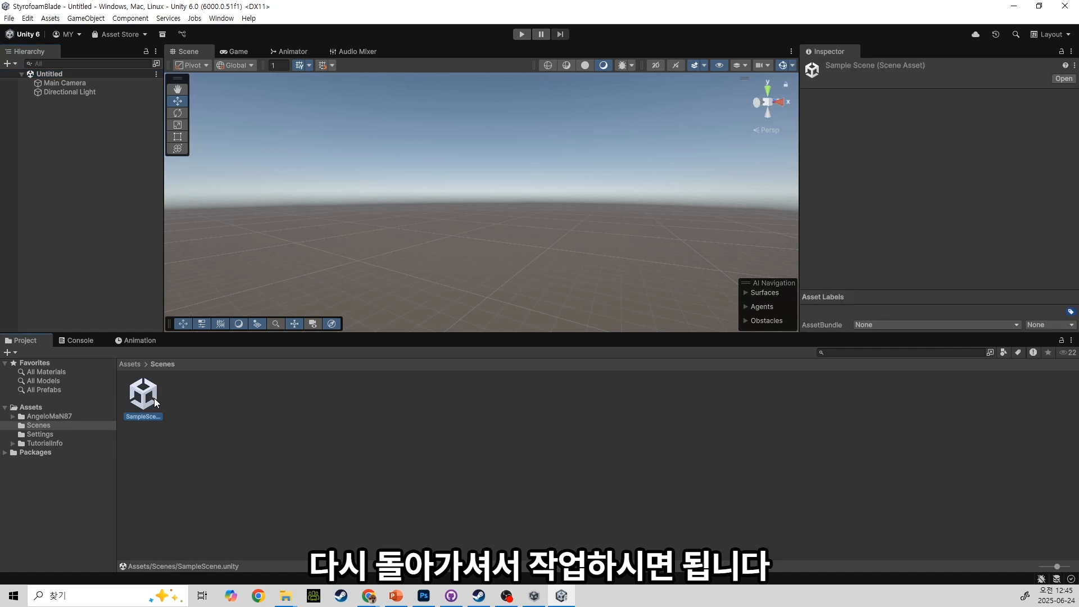
double_click(155, 401)
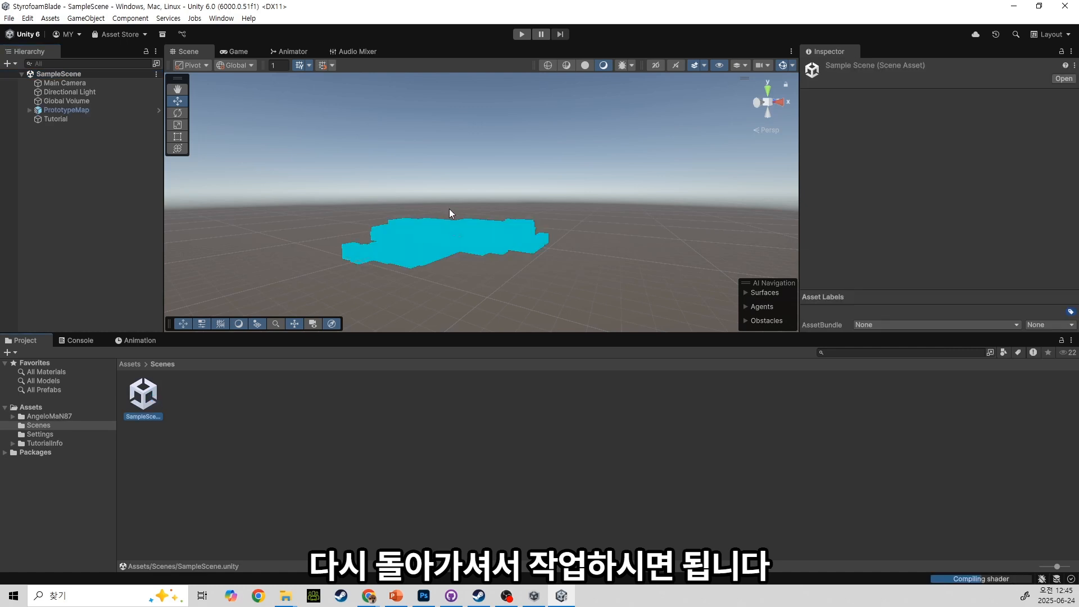
drag(453, 215, 439, 203)
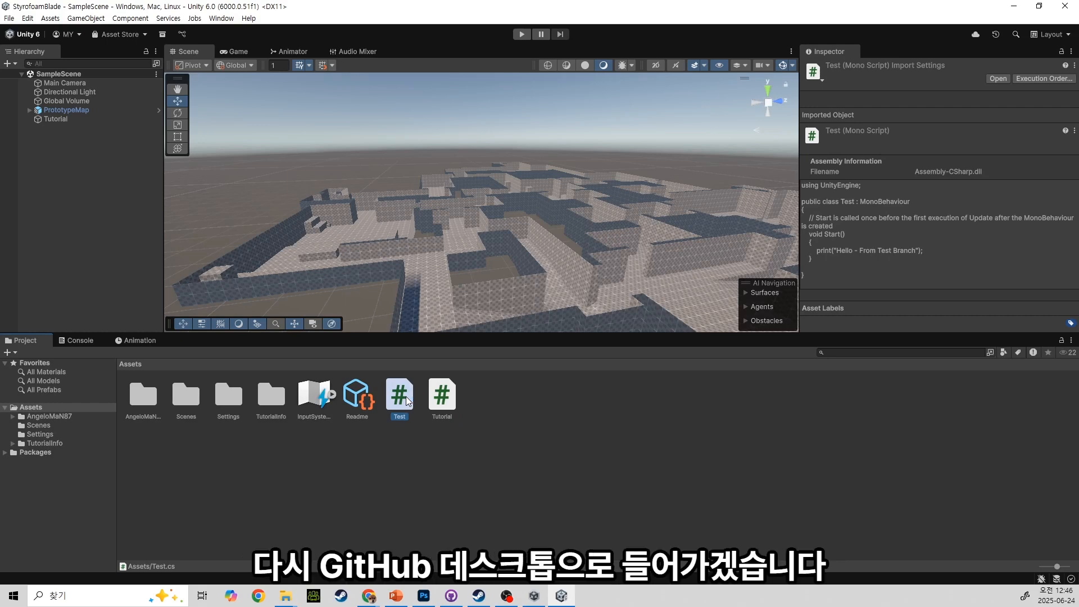
Create an empty GameObject named Test with the Test script attached in SampleScene and save the scene
click(83, 154)
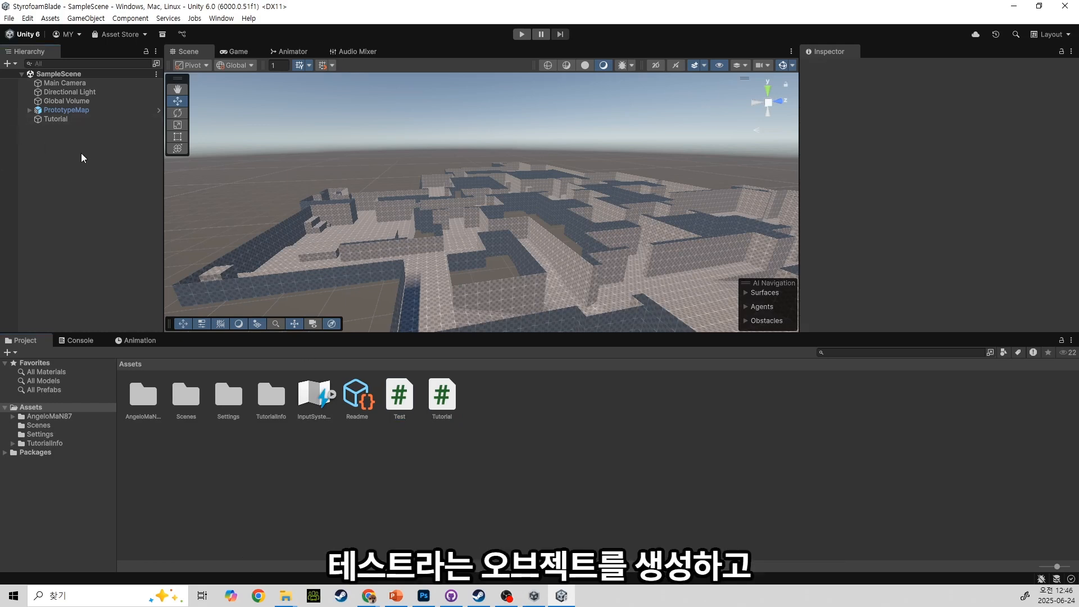
right_click(83, 154)
click(169, 336)
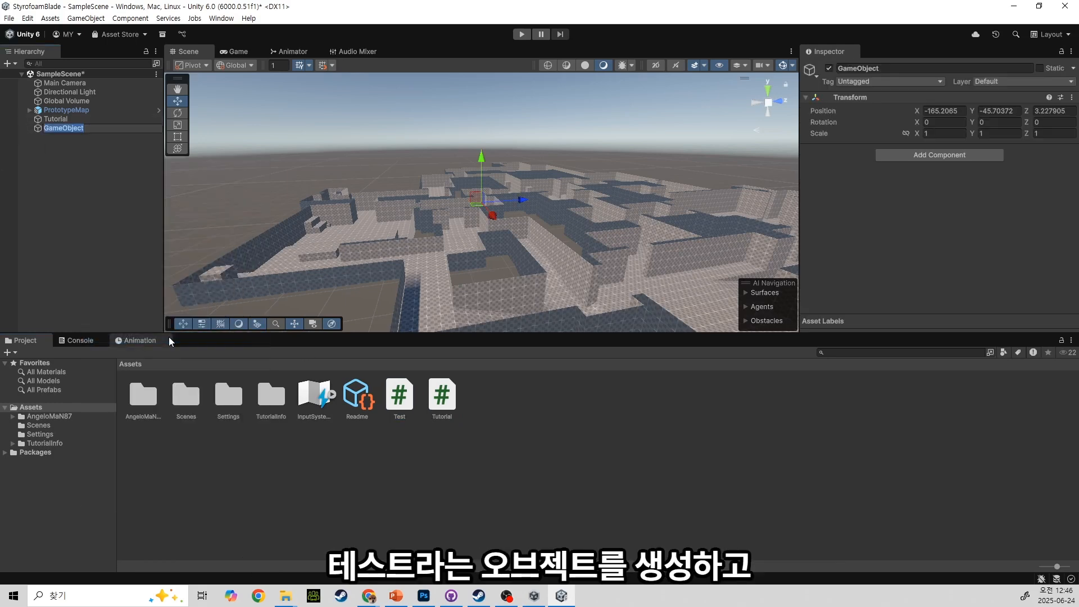
text(Test)
key(Return)
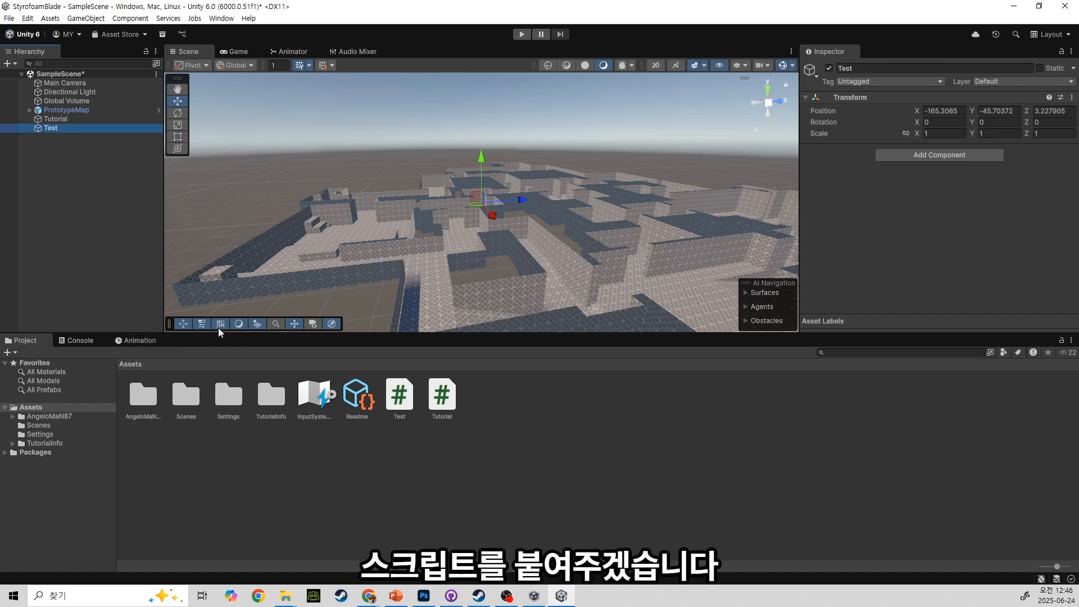
drag(407, 404, 870, 256)
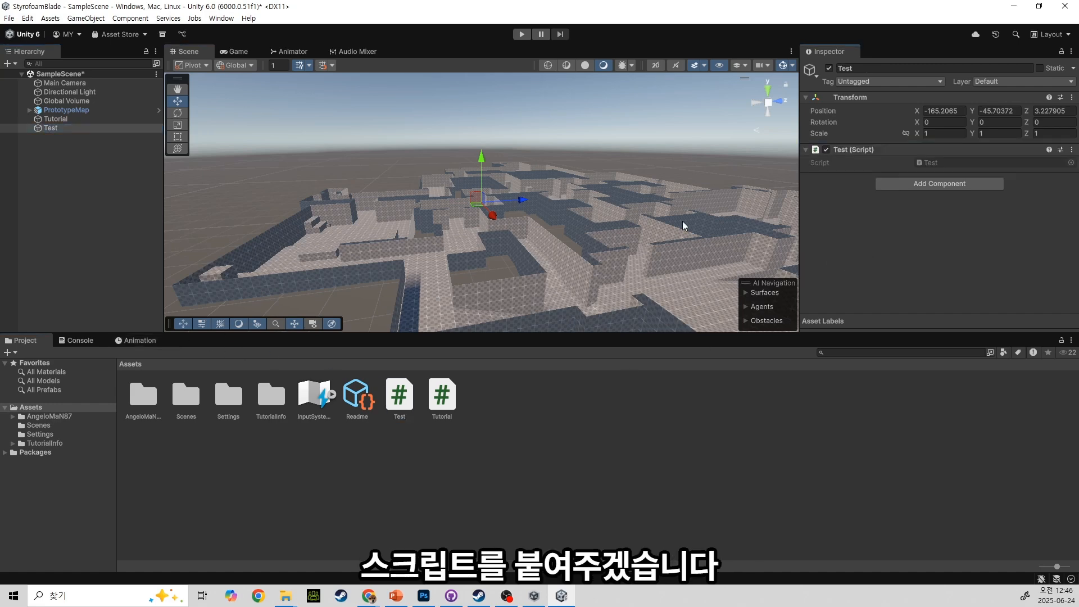
key(ctrl+s)
Run the scene and view the details of the Test script's message in the Console
click(521, 34)
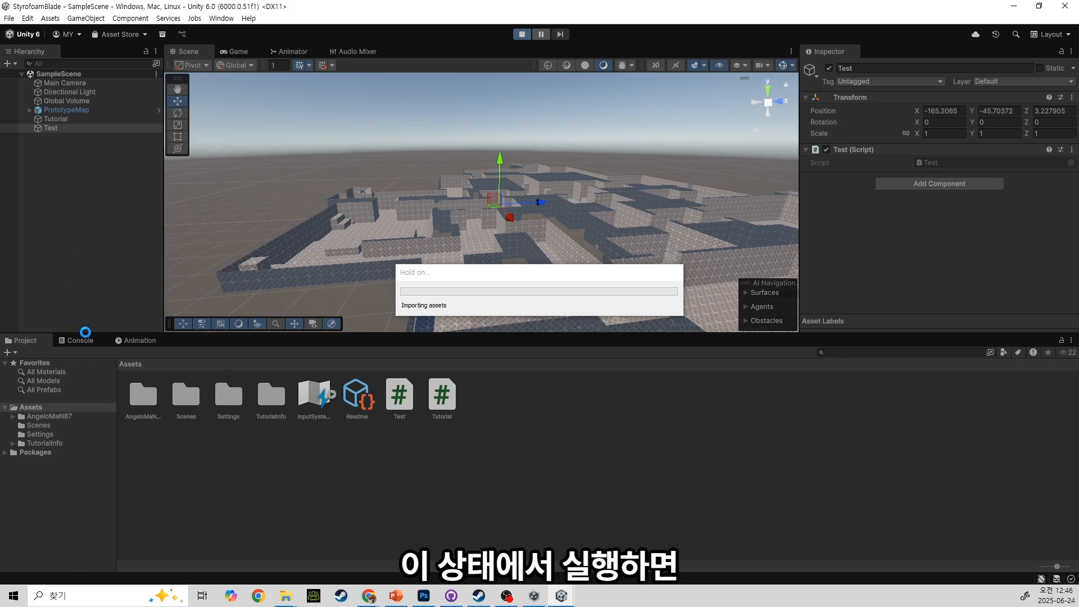
click(80, 339)
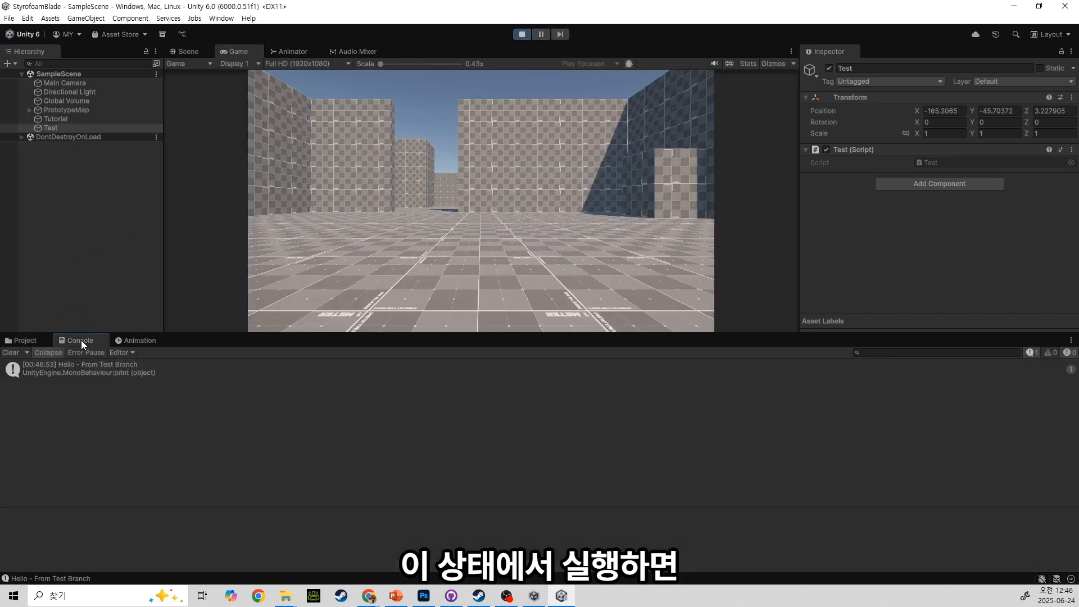
click(109, 372)
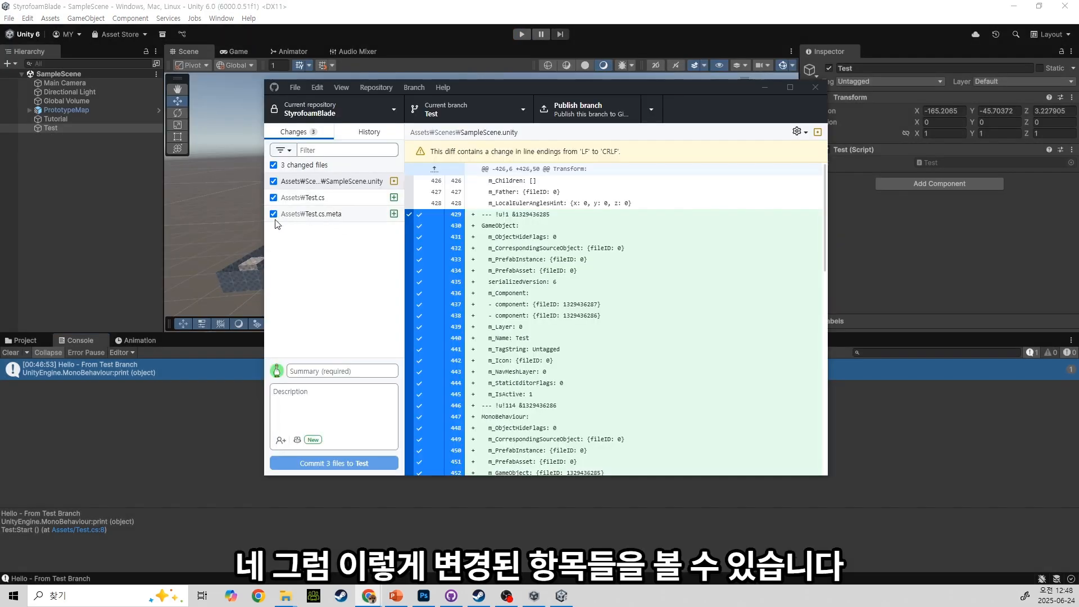
Examine the pending changes of SampleScene.unity, Test.cs and Test.cs.meta in GitHub Desktop
click(326, 260)
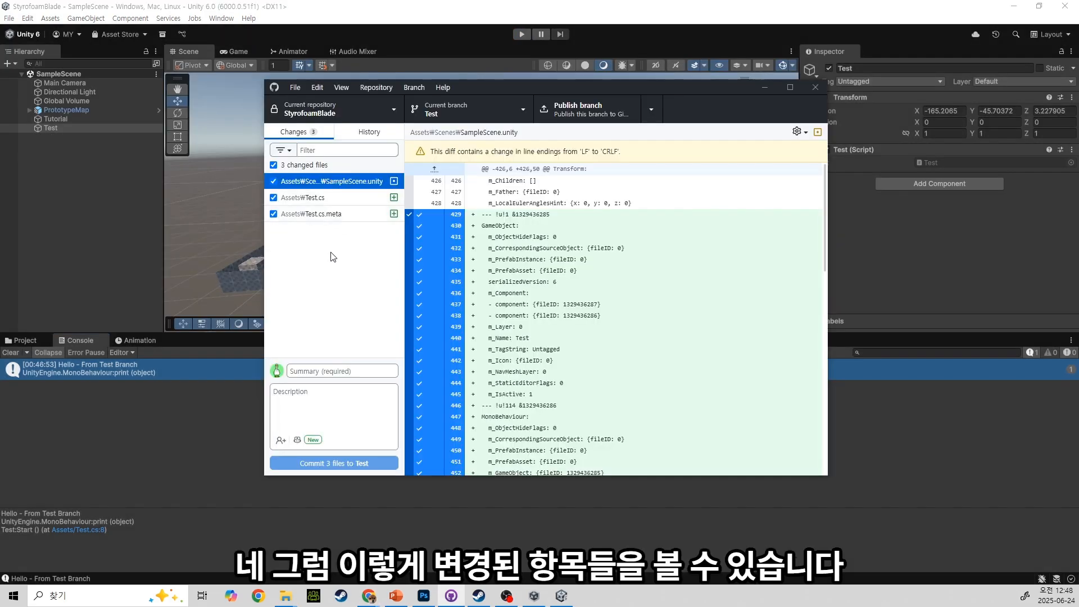
click(346, 201)
click(342, 221)
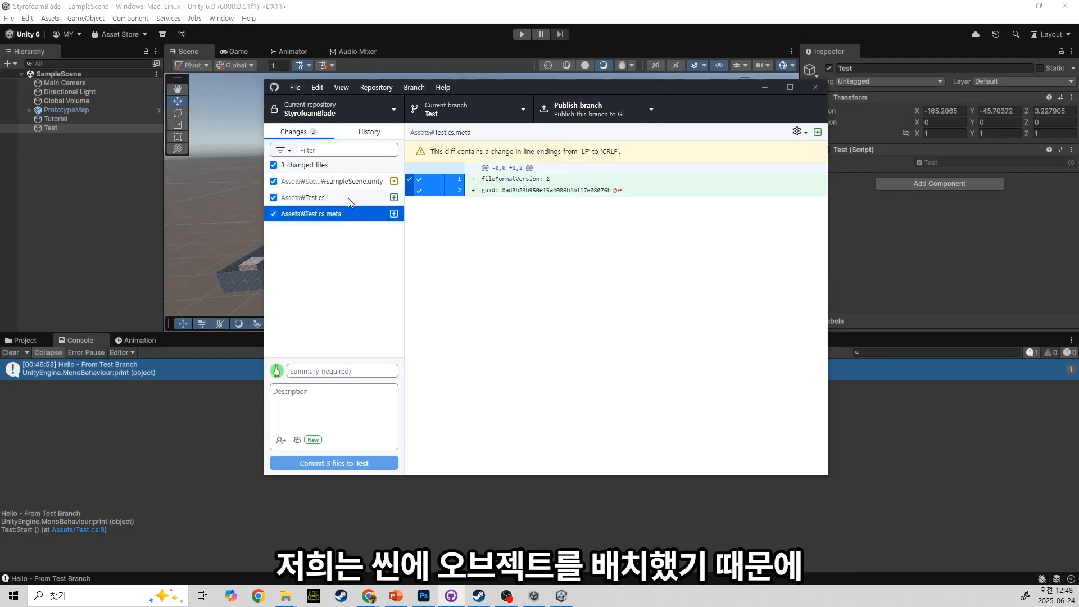
click(362, 188)
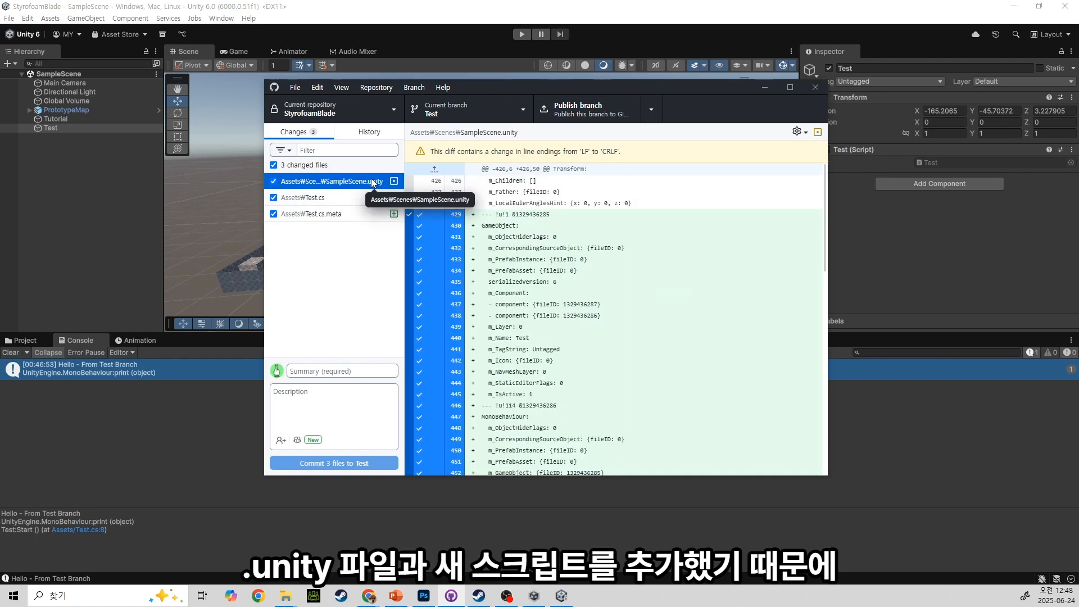
click(363, 200)
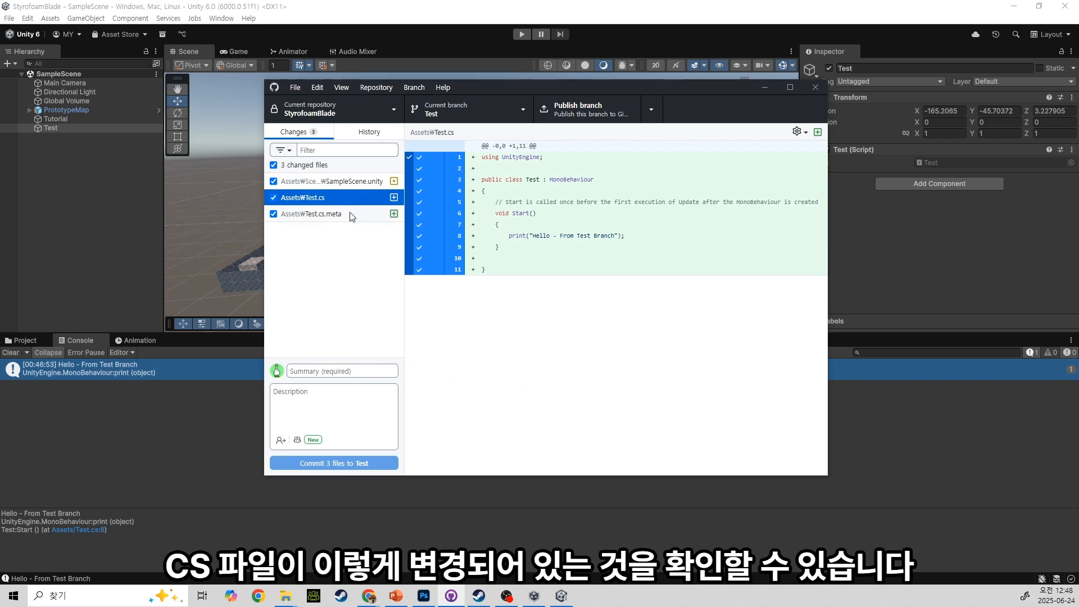
click(350, 214)
click(353, 198)
click(358, 182)
click(357, 196)
click(353, 215)
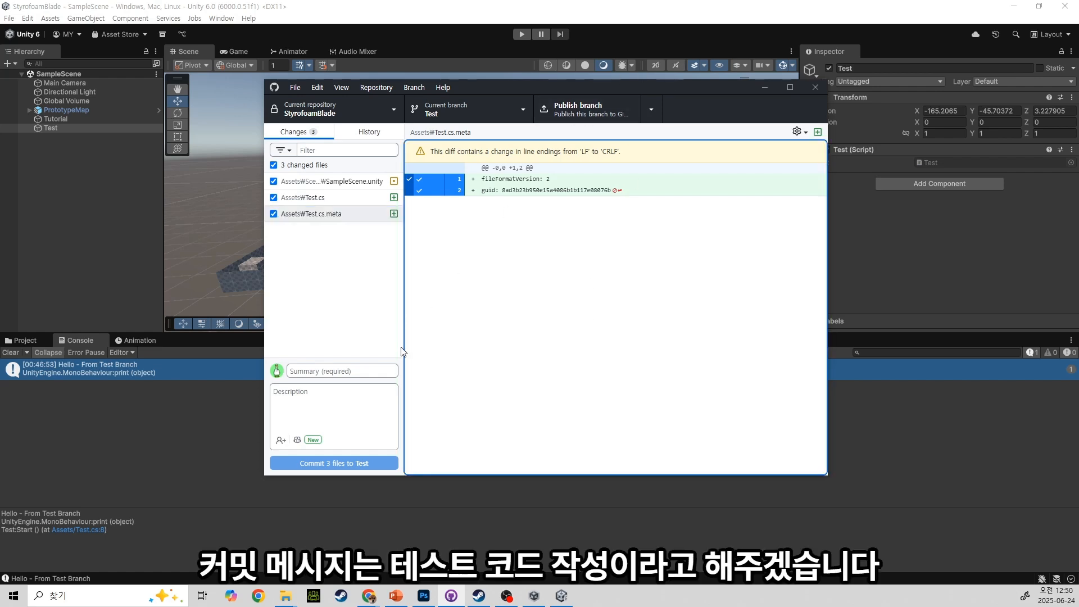
Commit the three changed files to the Test branch with the summary "Test 코드 작성"
click(378, 369)
text(Test 코드 작성)
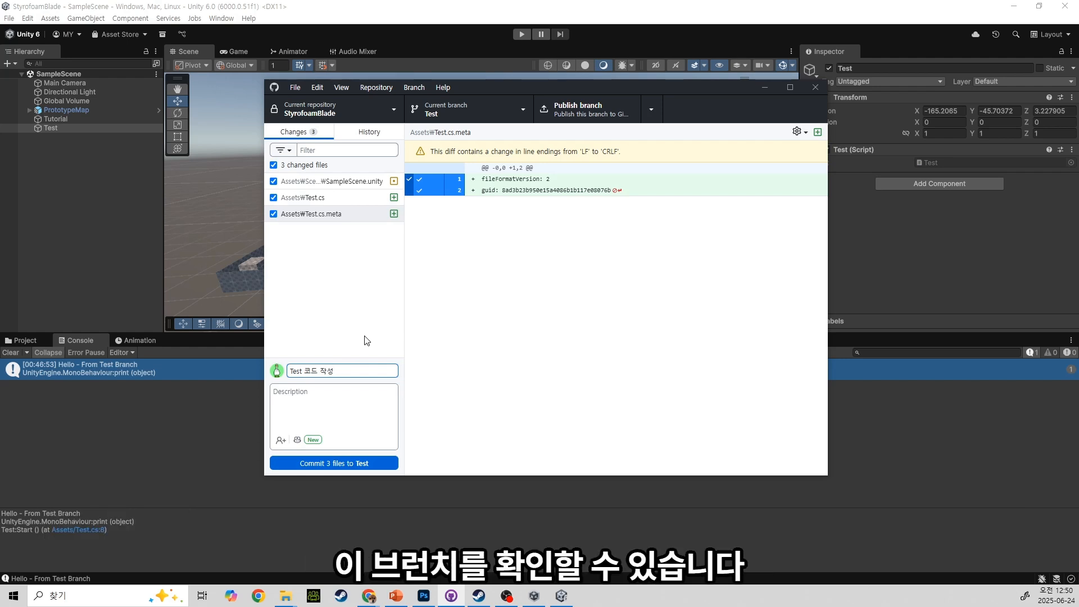
click(304, 464)
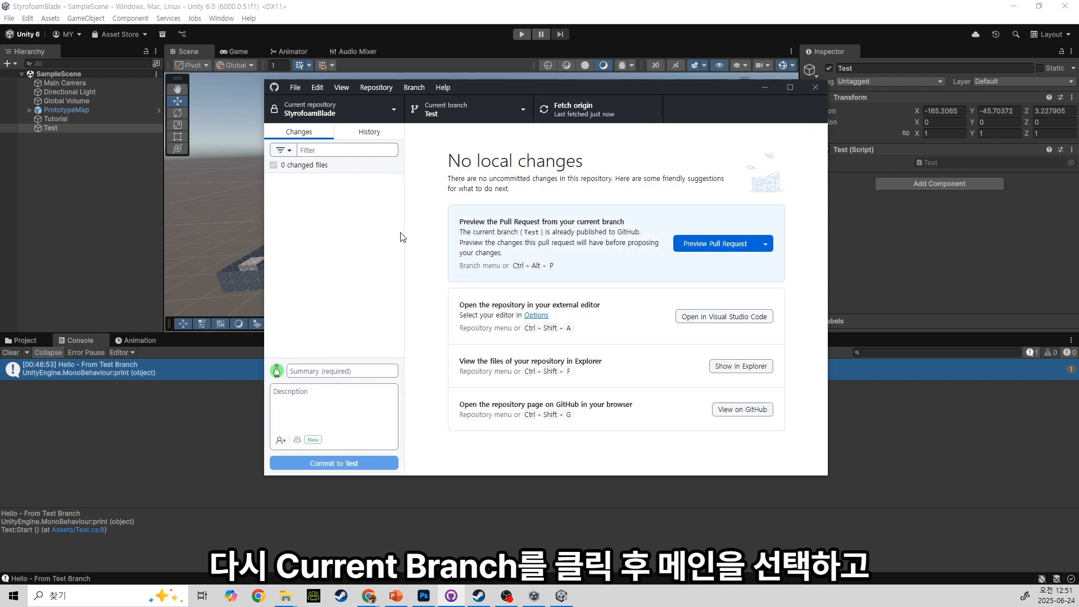
Switch the repository to the main branch and reload the externally modified SampleScene in the Unity editor
click(491, 110)
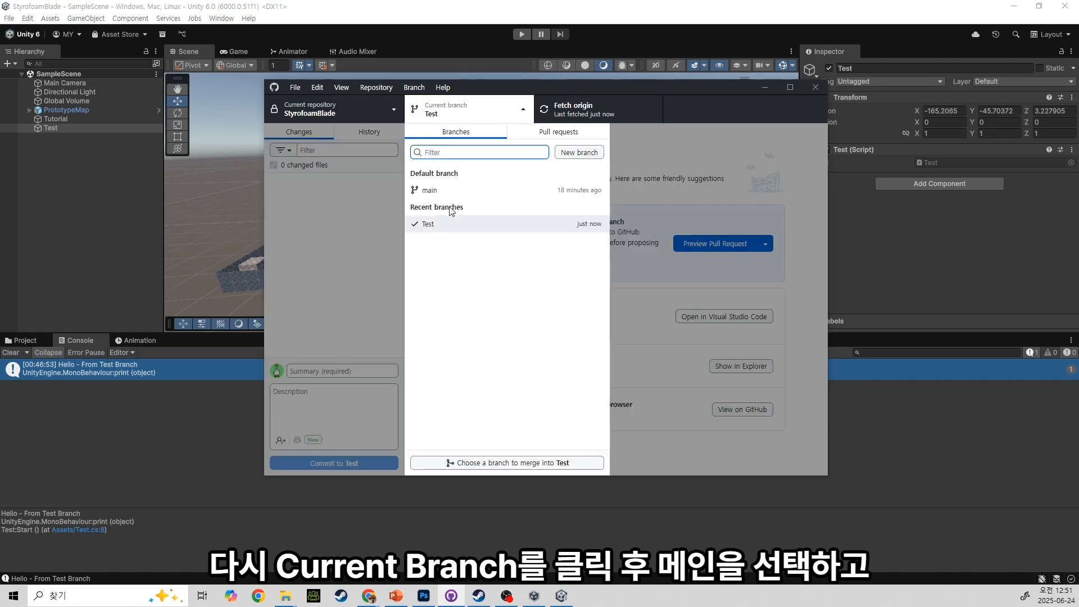
click(469, 197)
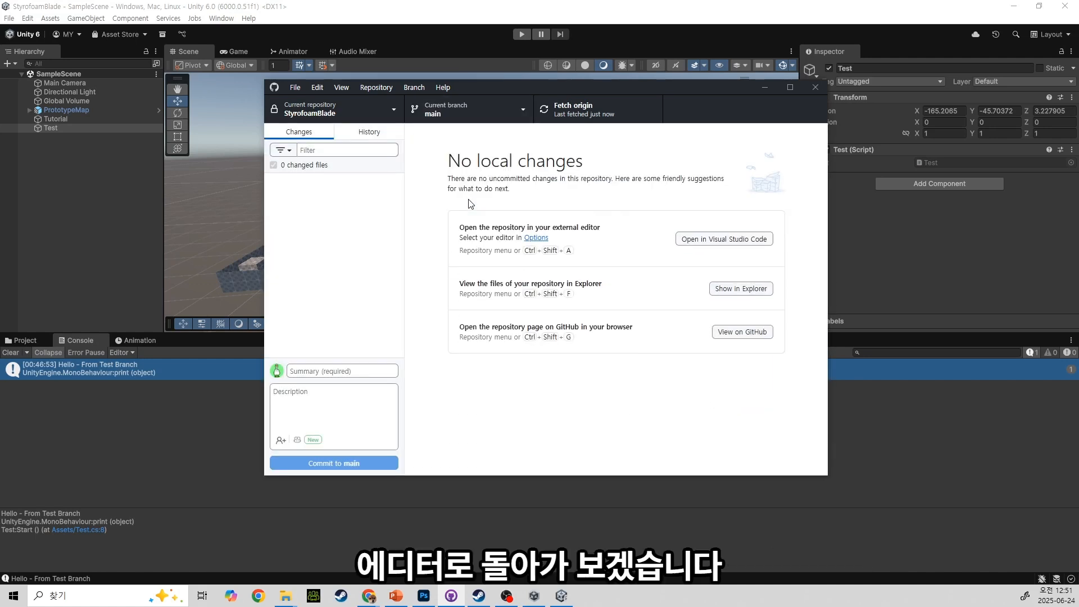
click(89, 194)
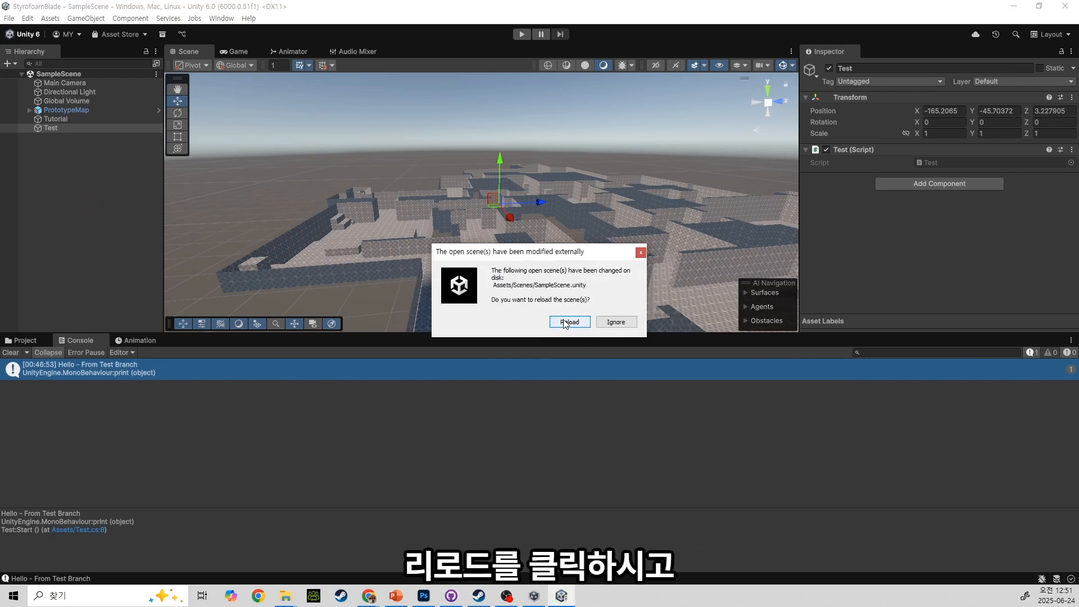
click(565, 324)
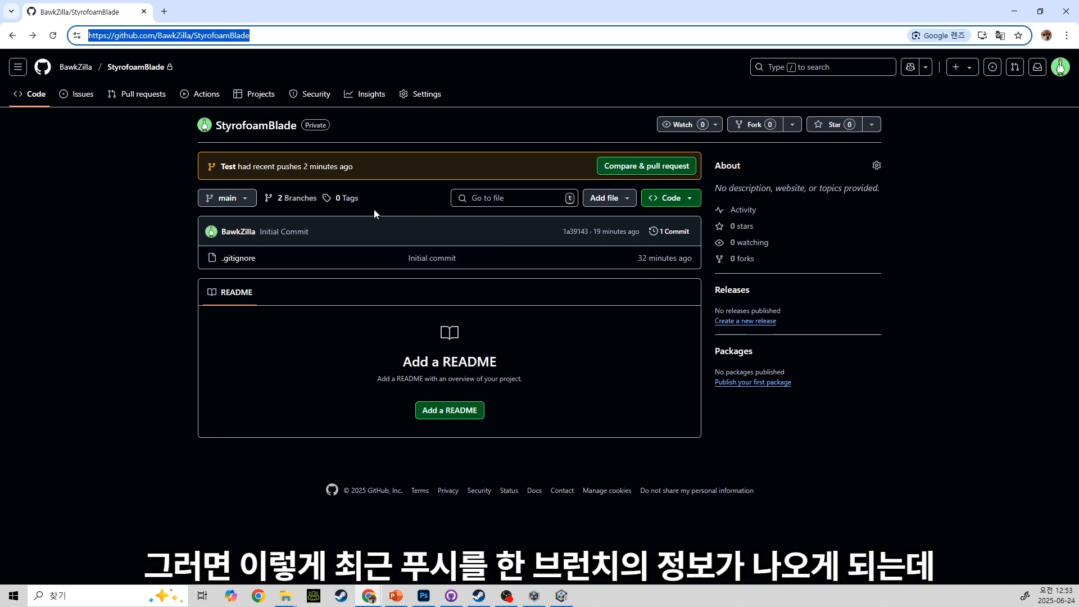
Create a pull request titled "Test 코드 작성" from Test into main on the StyrofoamBlade GitHub page
drag(238, 166, 352, 166)
click(379, 168)
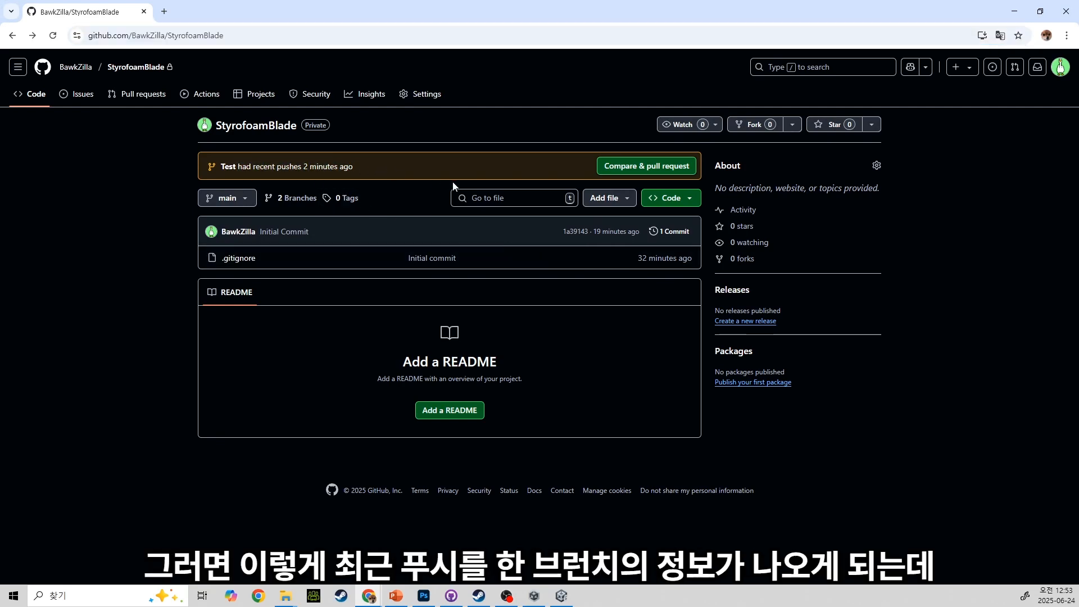
click(639, 167)
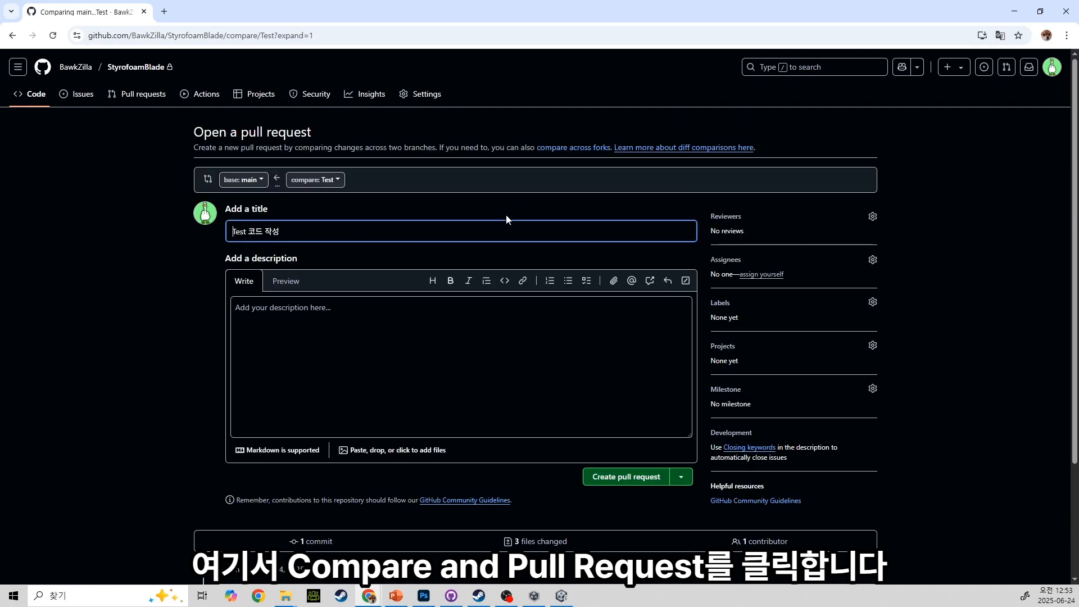
scroll(341, 345, down, 1)
scroll(246, 286, up, 1)
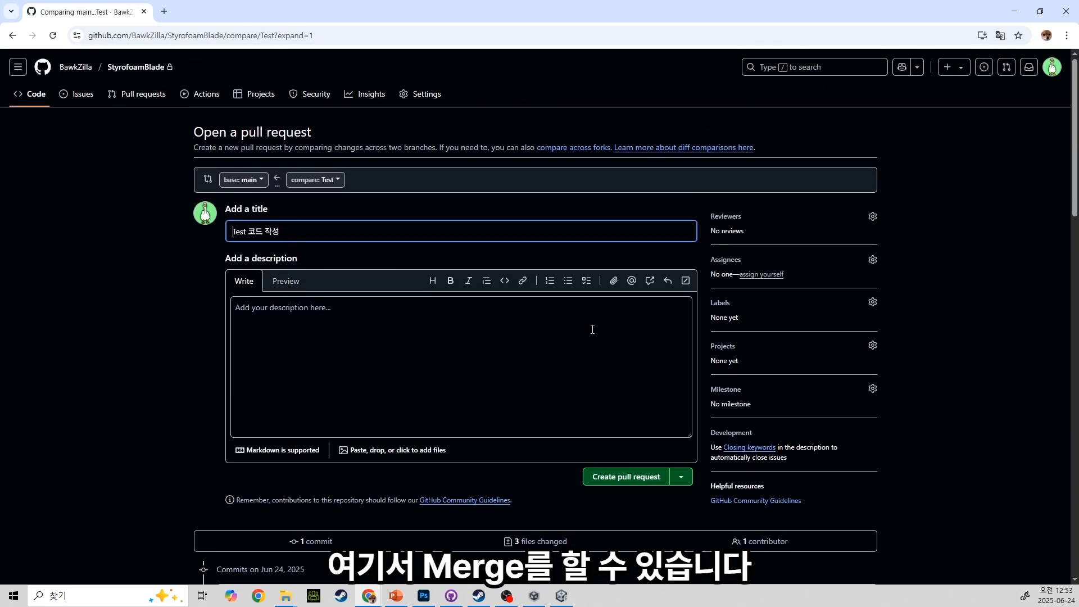
scroll(599, 354, down, 1)
scroll(613, 359, down, 1)
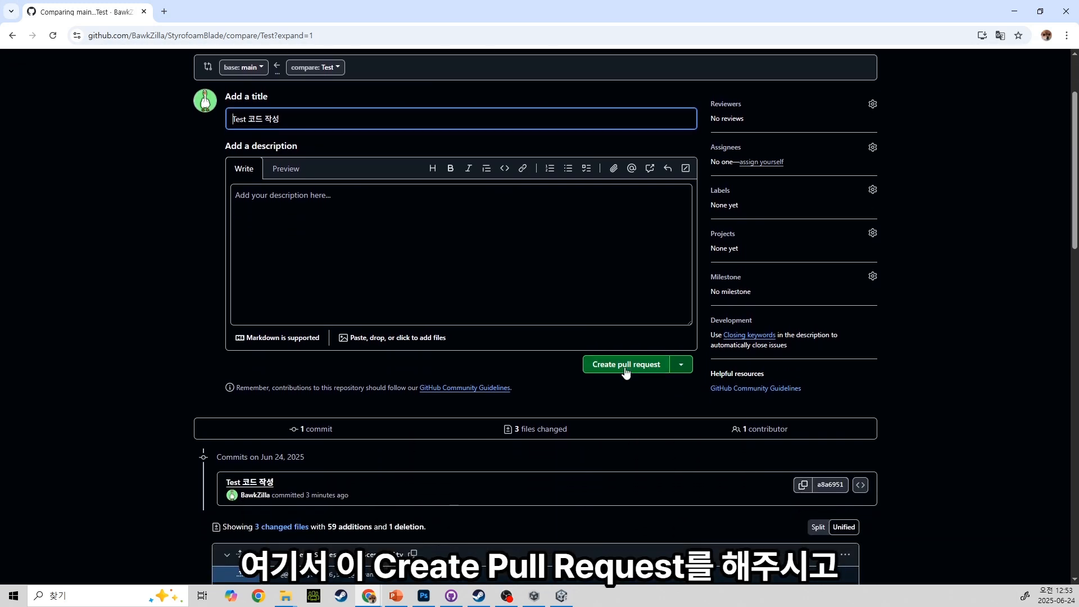
click(625, 365)
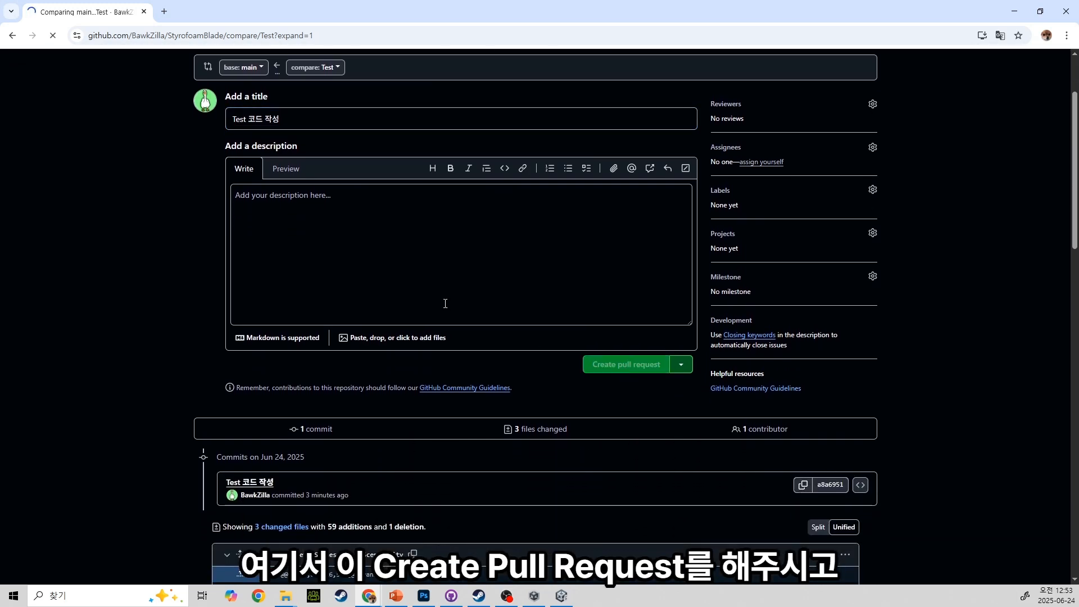
Merge pull request #1 into main with the default commit message and confirm the merge
scroll(446, 303, down, 1)
scroll(444, 308, down, 1)
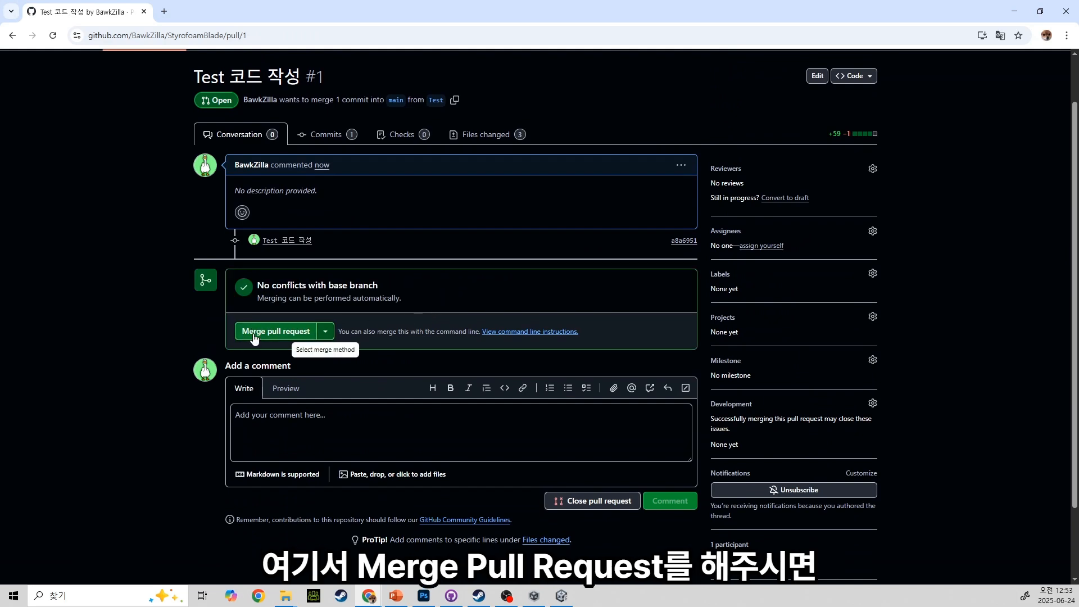
click(260, 336)
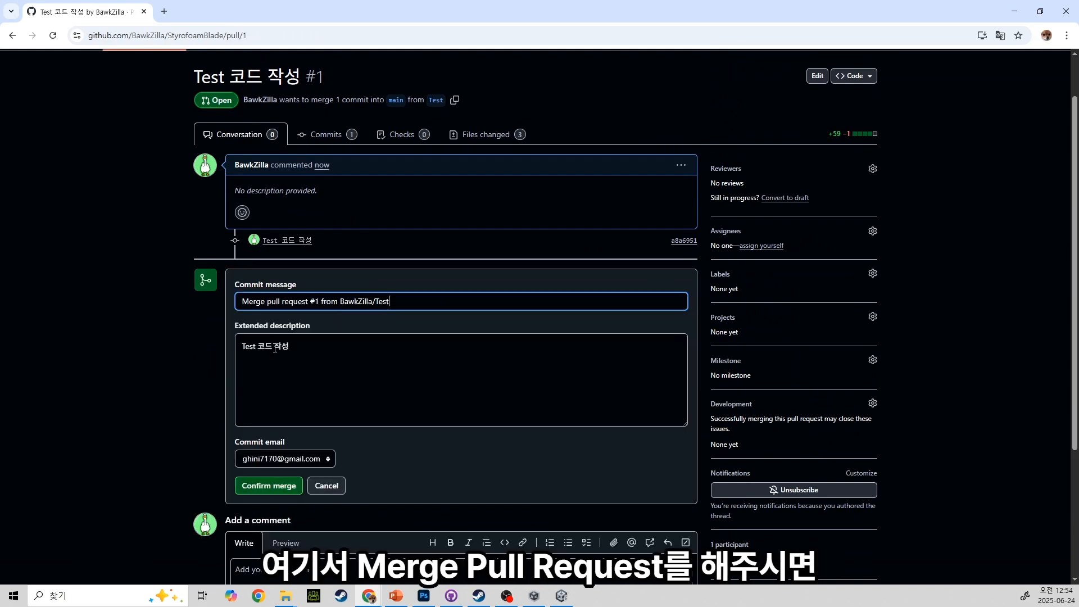
scroll(275, 348, down, 2)
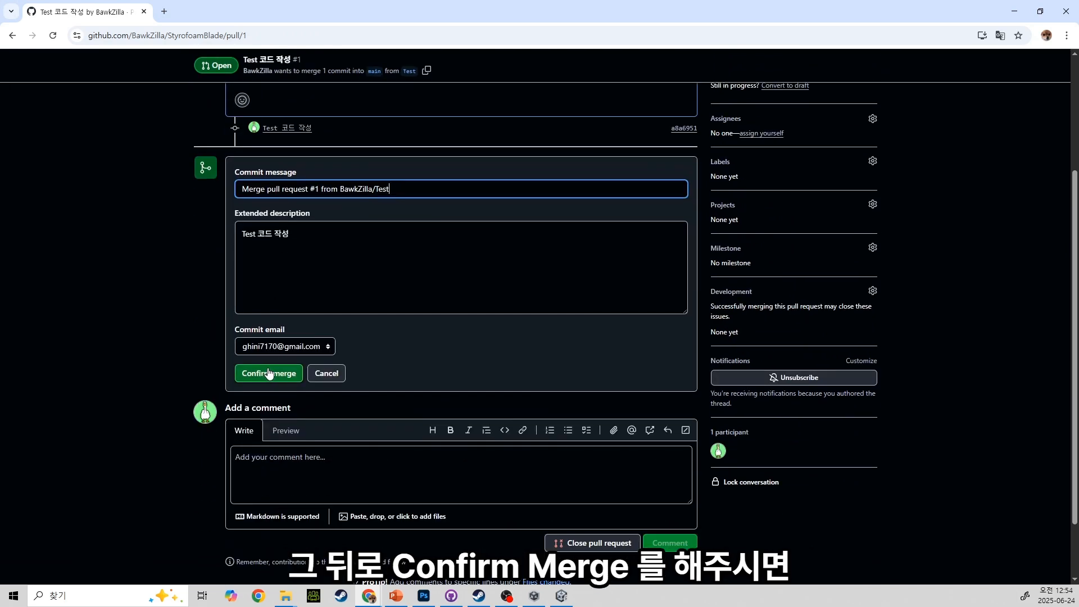
click(268, 373)
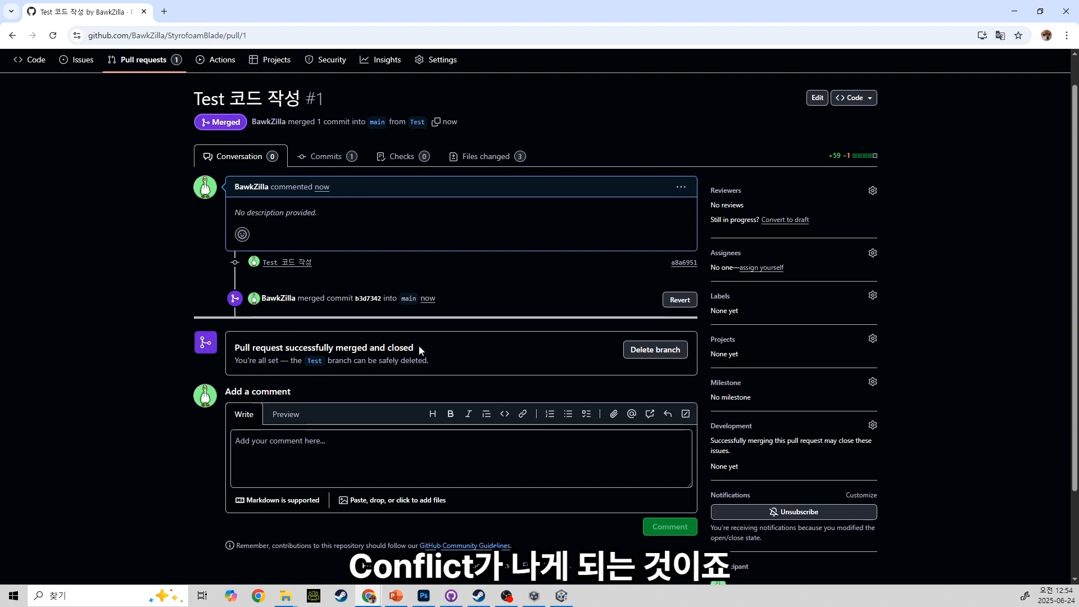
Switch to GitHub Desktop, fetch origin and pull the merged commits into the local main branch
key(alt+Tab)
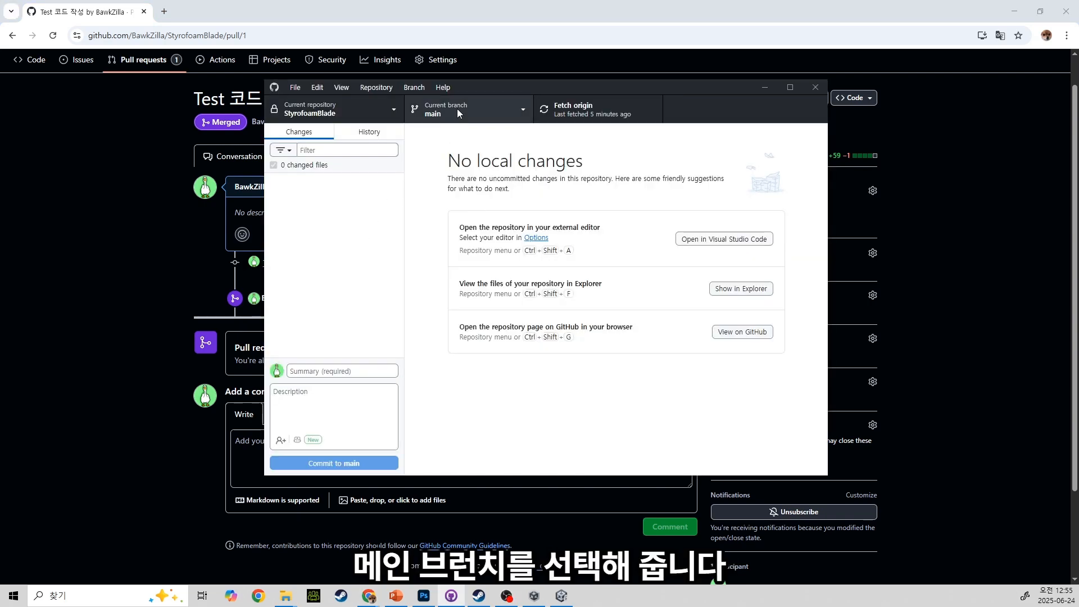
click(588, 109)
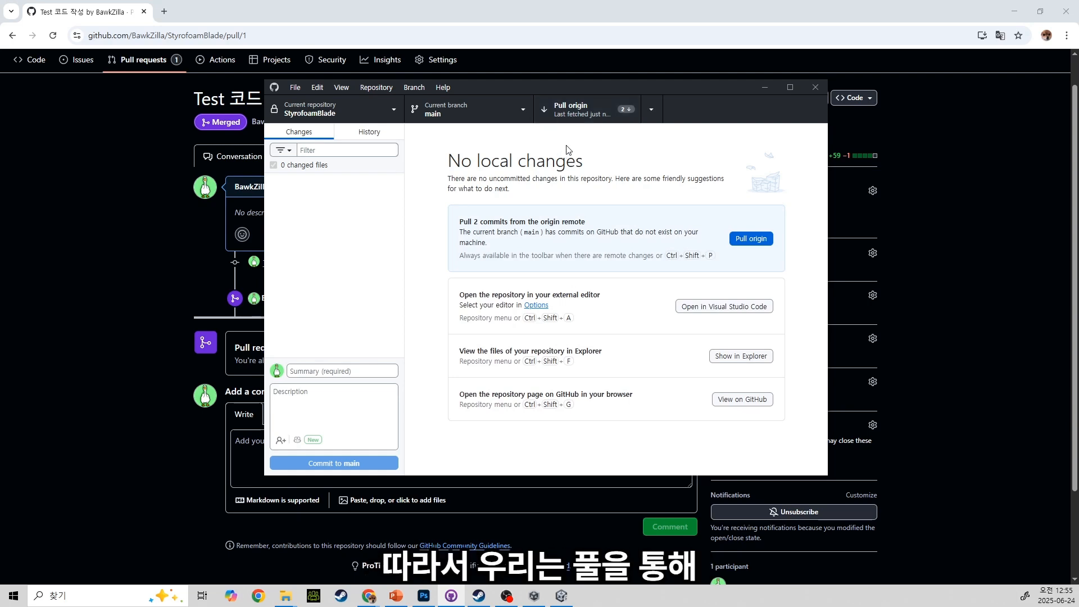
click(582, 117)
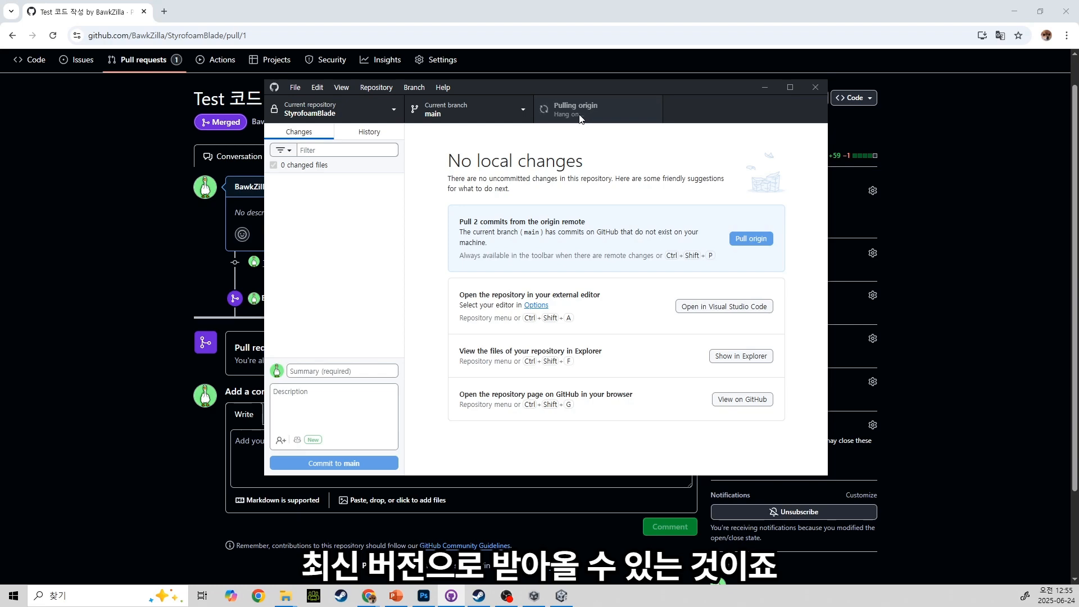
Examine the commits in main's history, including the merge of pull request #1, and return to the pending changes
click(361, 133)
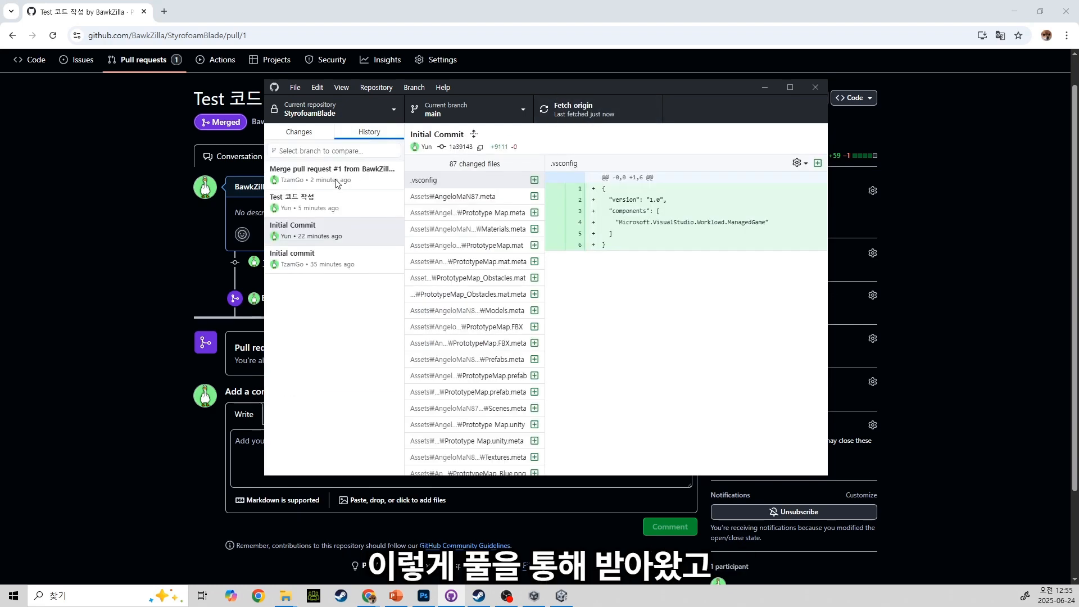
click(336, 194)
click(330, 227)
click(326, 257)
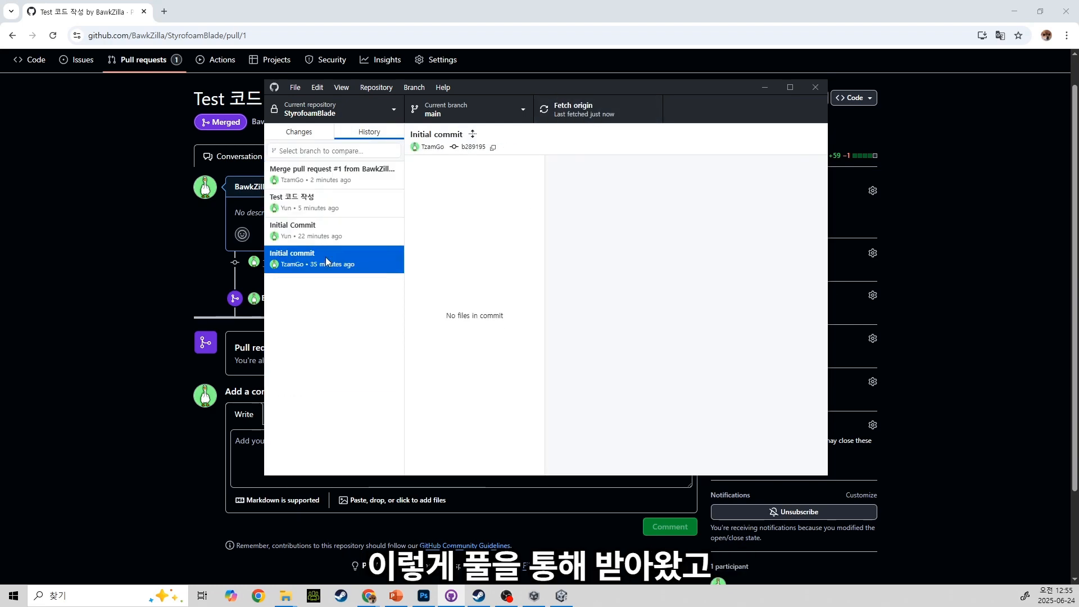
click(343, 179)
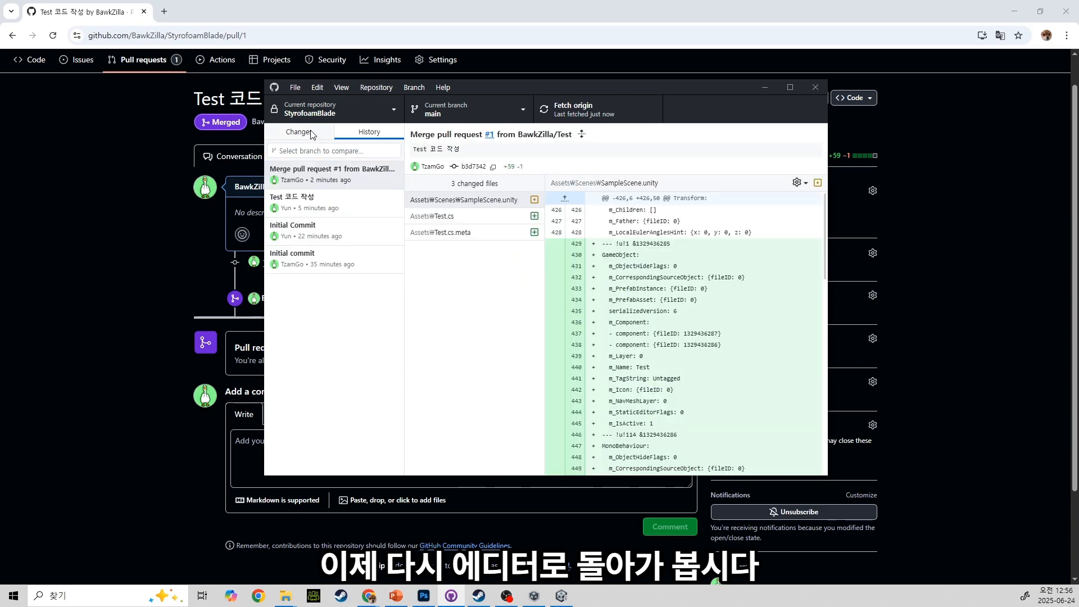
click(298, 131)
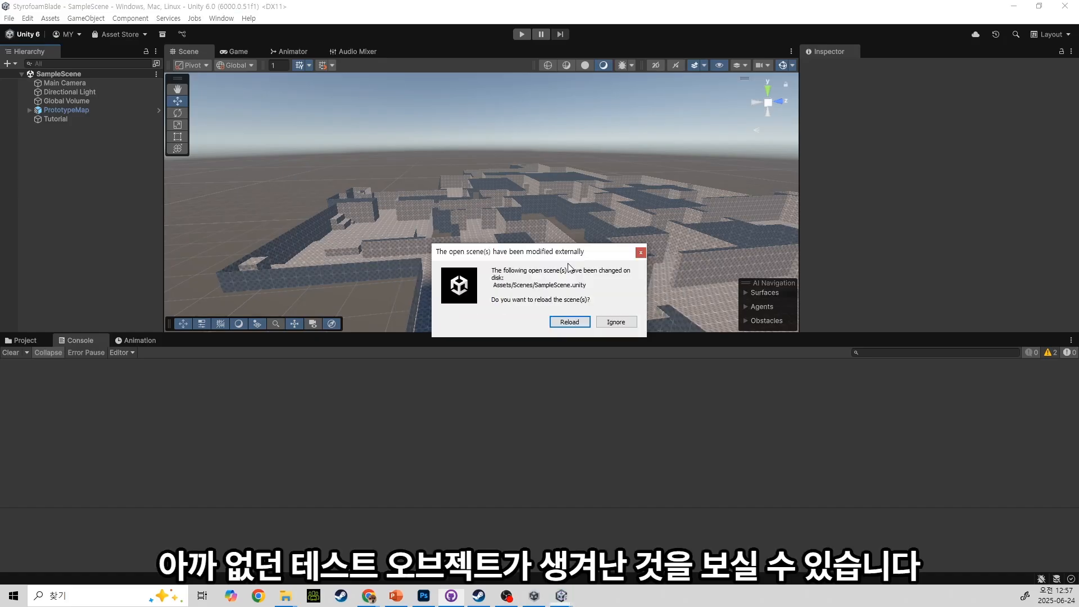
Reload the modified SampleScene in Unity, then select the Test object and run the scene to check its Console message
click(569, 320)
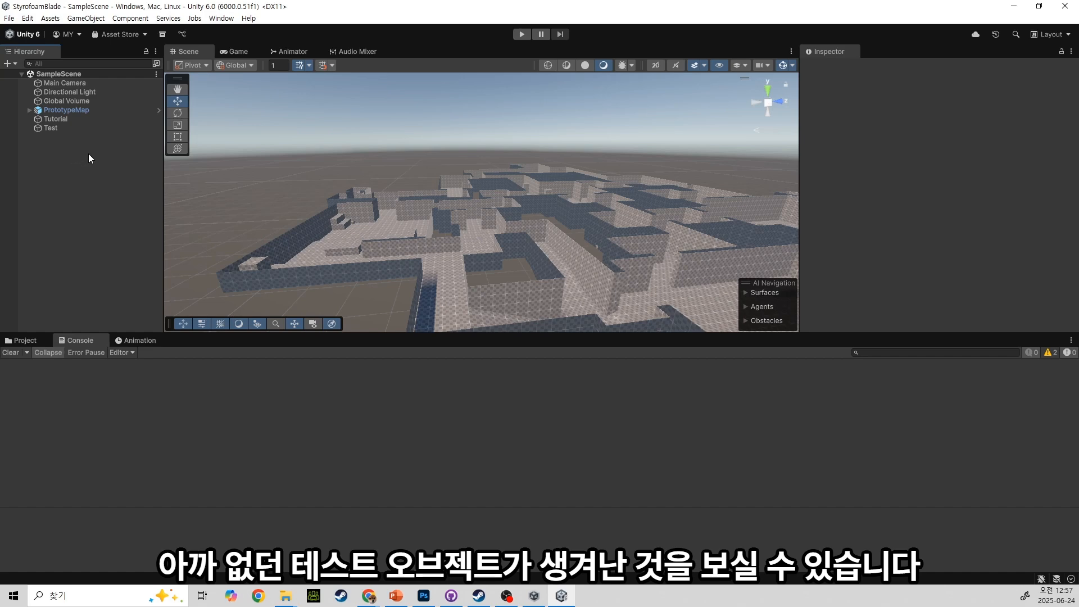
click(76, 127)
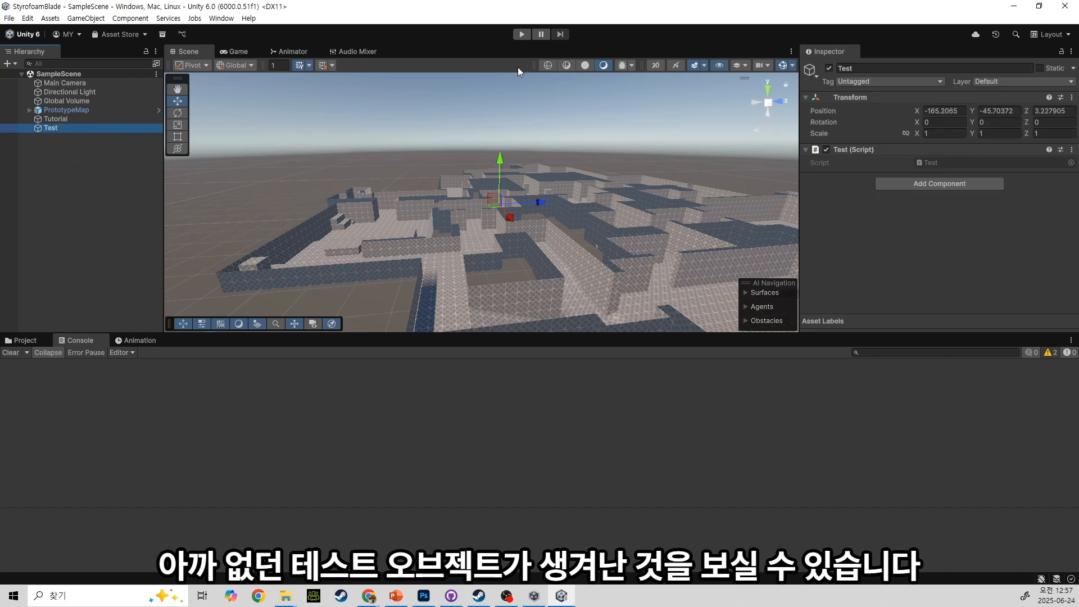
click(521, 34)
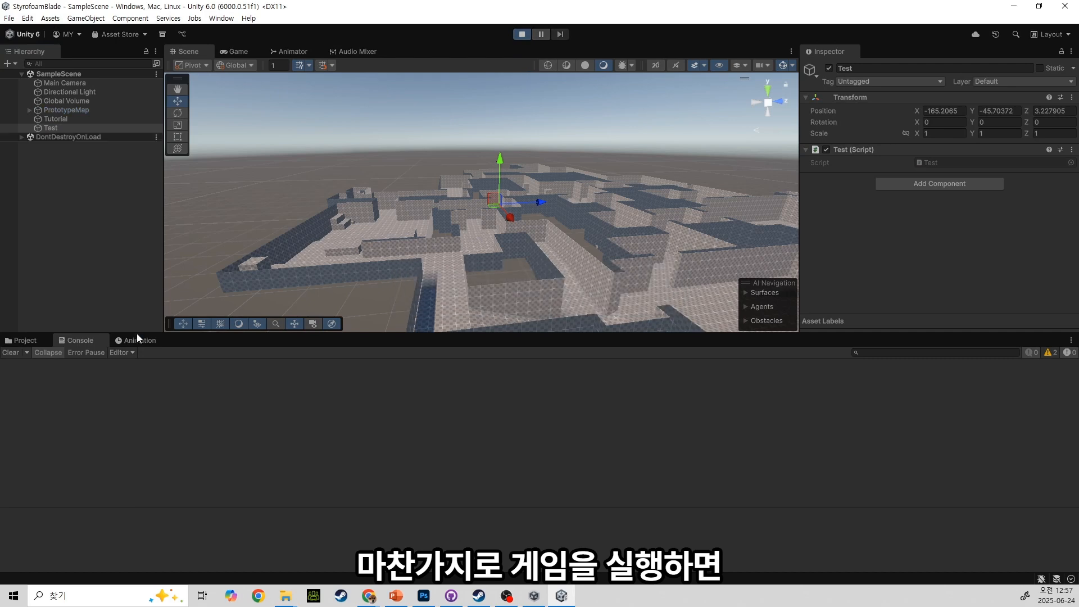
click(125, 372)
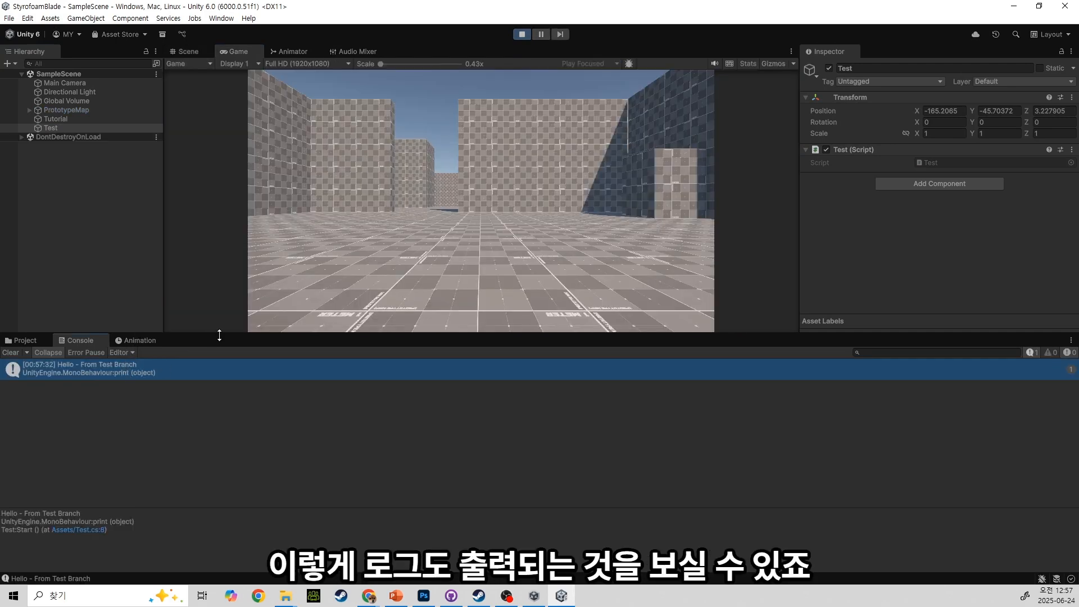
drag(216, 334, 222, 310)
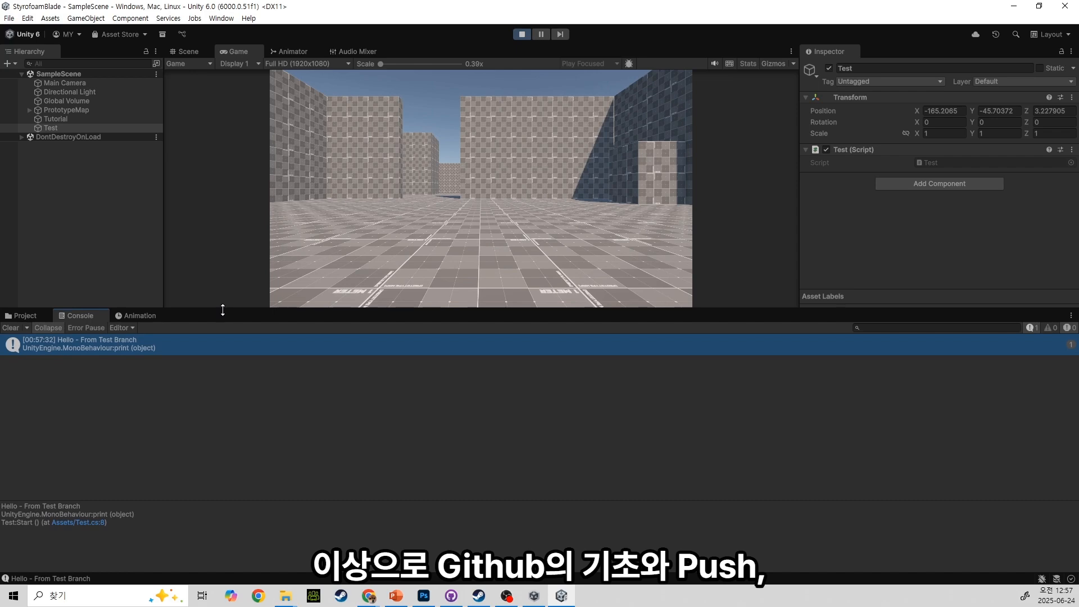